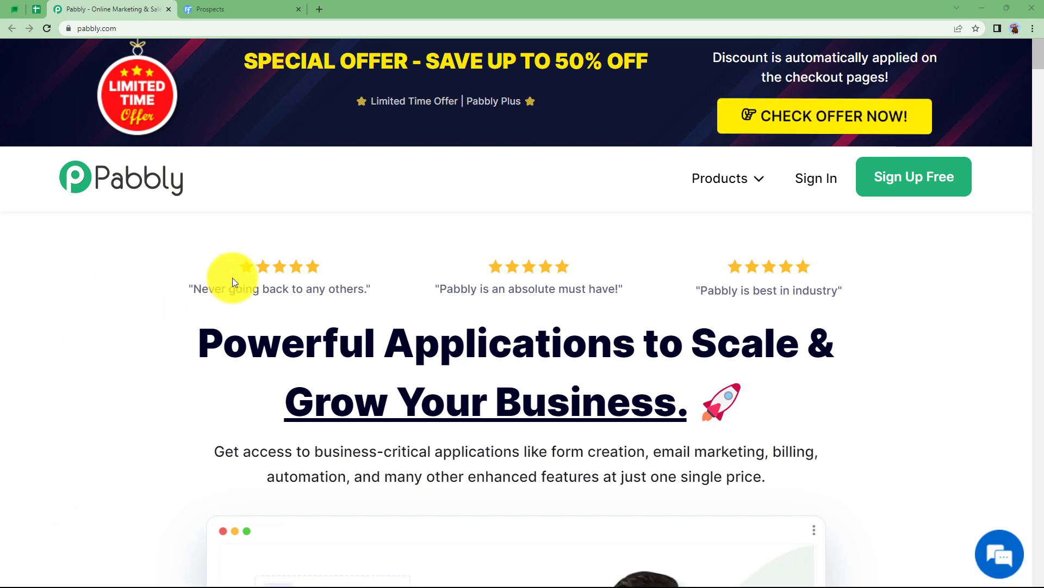
Step: Switch to Recruiterflow, open the second candidate's profile and view the stage options for the Video Creator job
{"action": "left_click", "coordinate": [260, 6]}
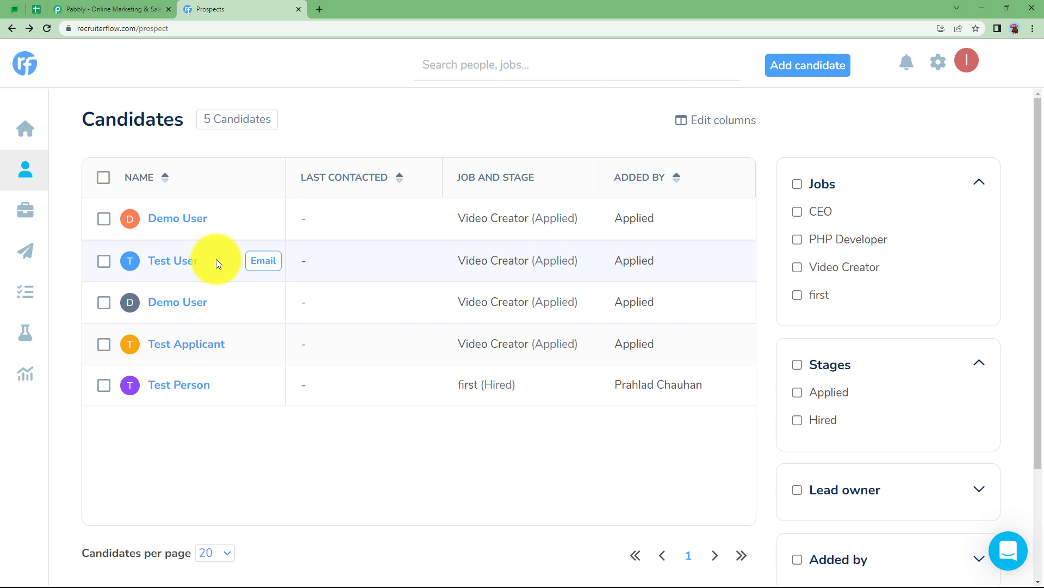
{"action": "left_click", "coordinate": [180, 263]}
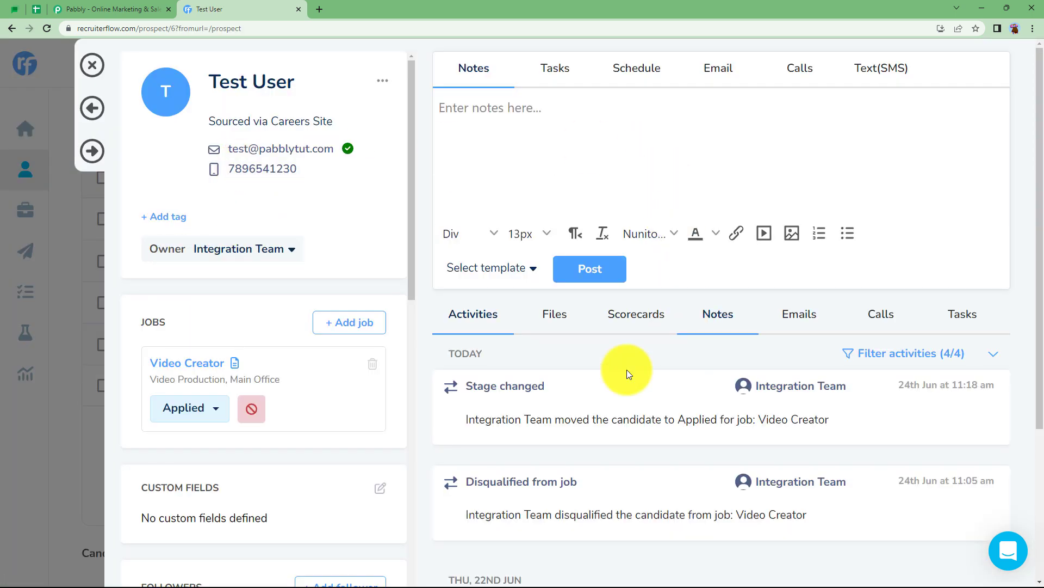
{"action": "left_click", "coordinate": [197, 410]}
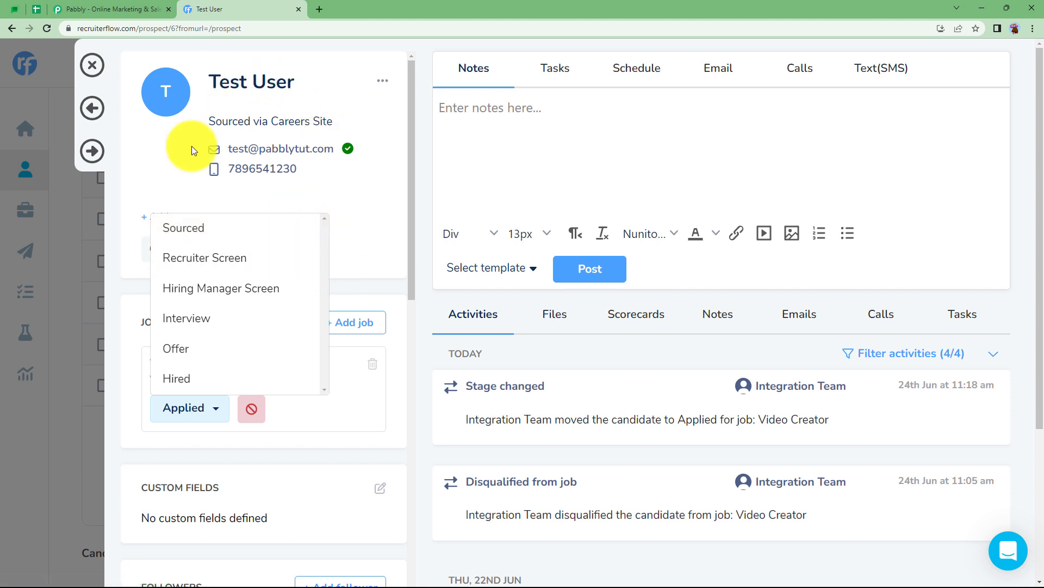
Step: Switch to the Pabbly site, sign in and open Pabbly Connect from the list of all apps
{"action": "left_click", "coordinate": [121, 9]}
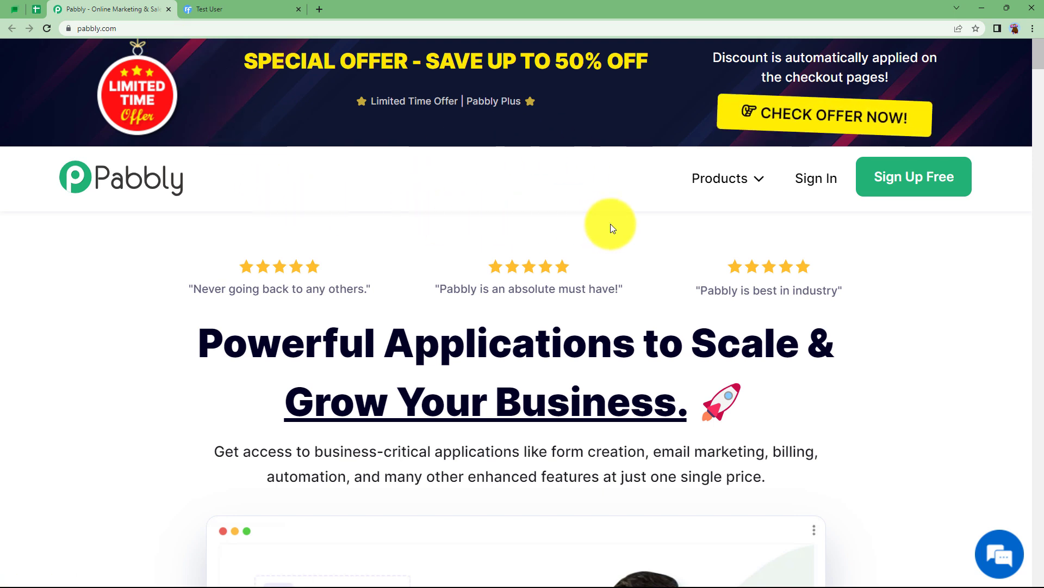
{"action": "left_click", "coordinate": [816, 179]}
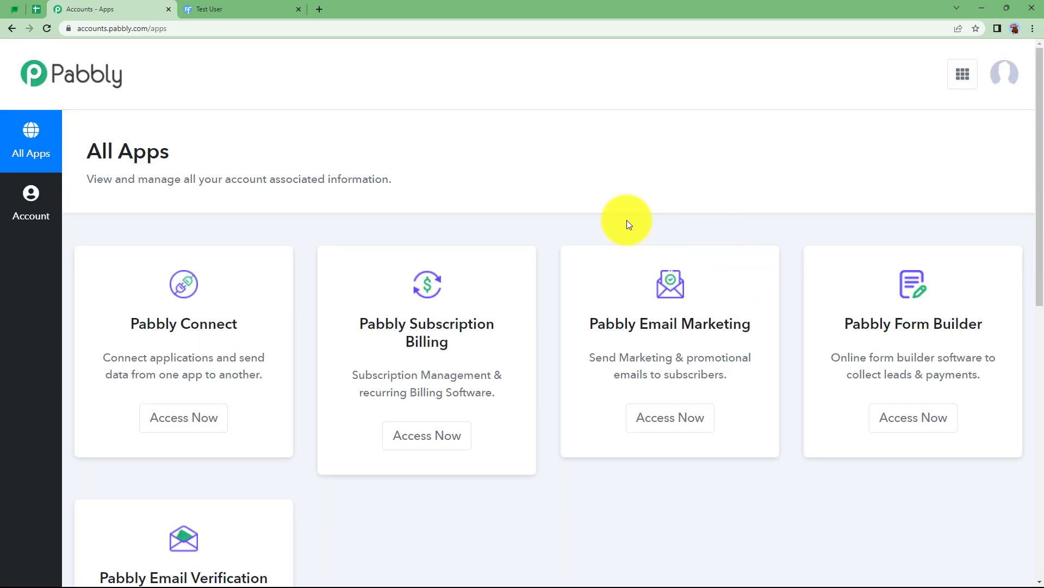
{"action": "scroll", "coordinate": [590, 253], "scroll_direction": "down", "scroll_amount": 4}
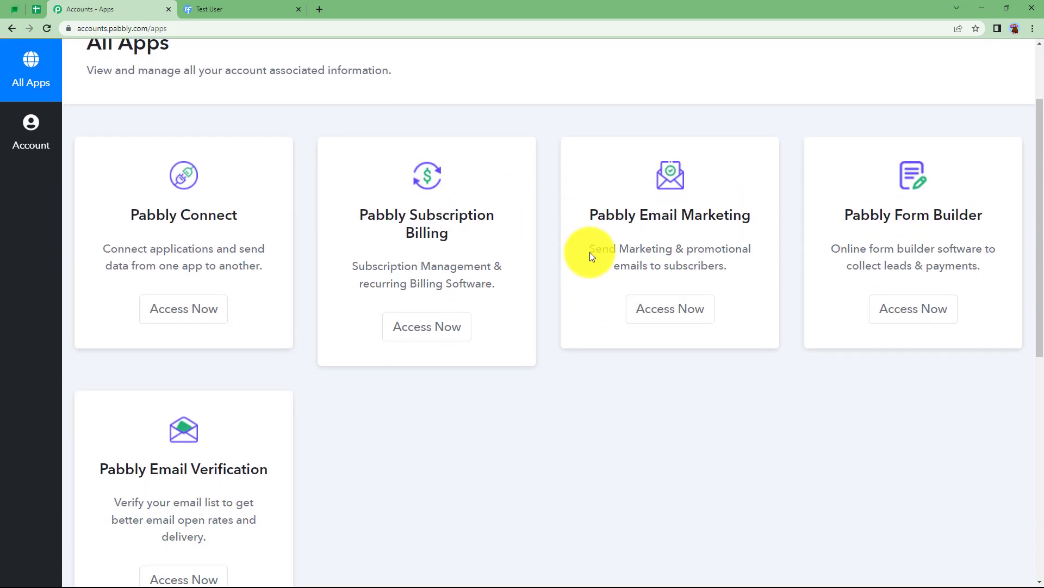
{"action": "scroll", "coordinate": [591, 252], "scroll_direction": "up", "scroll_amount": 4}
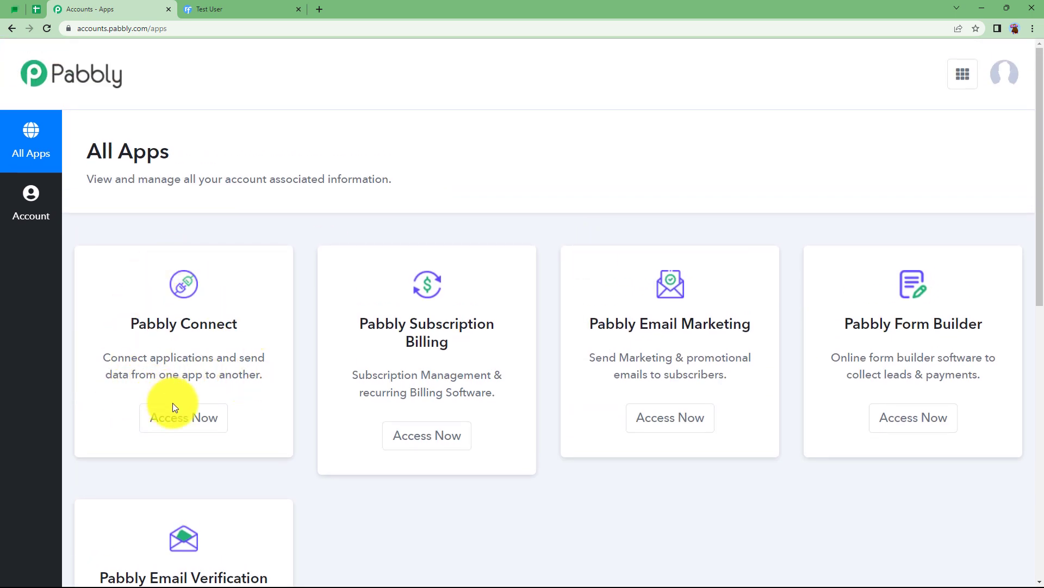
{"action": "left_click", "coordinate": [177, 417]}
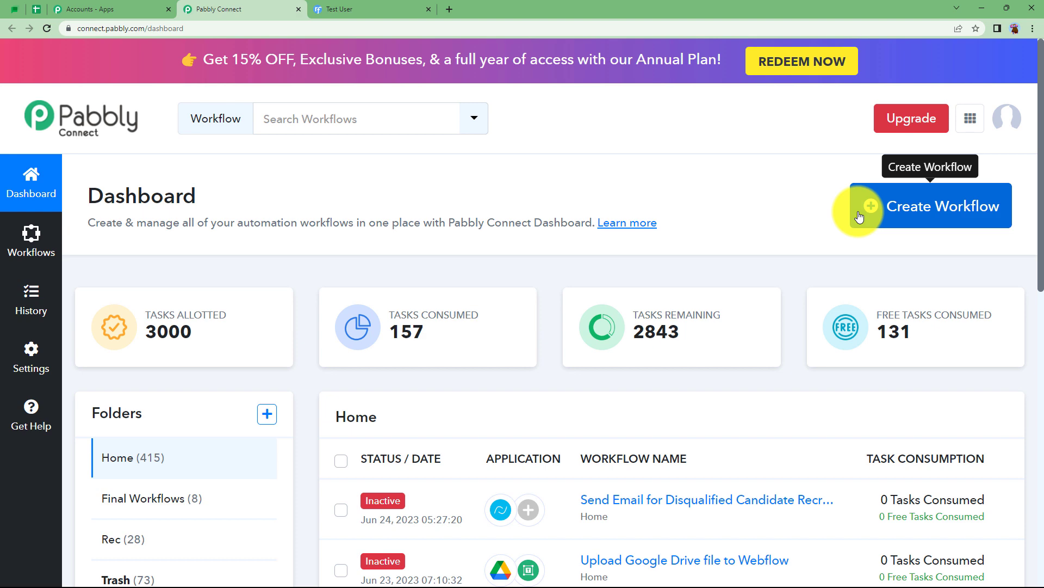
Step: Create a new workflow named "Send Email to Disqualified Candidates on Recruiterflow"
{"action": "left_click", "coordinate": [890, 222]}
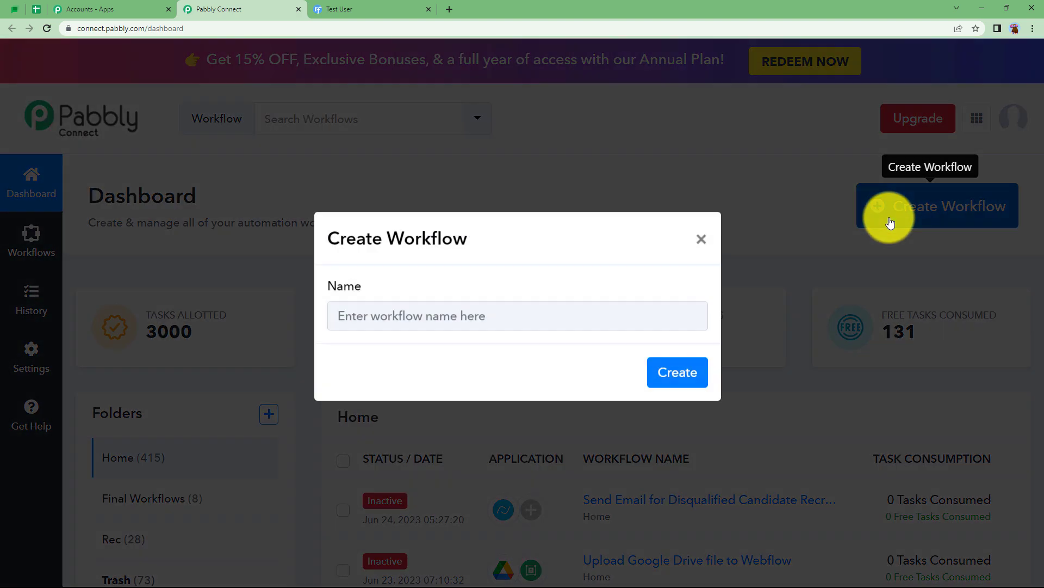
{"action": "left_click", "coordinate": [435, 321]}
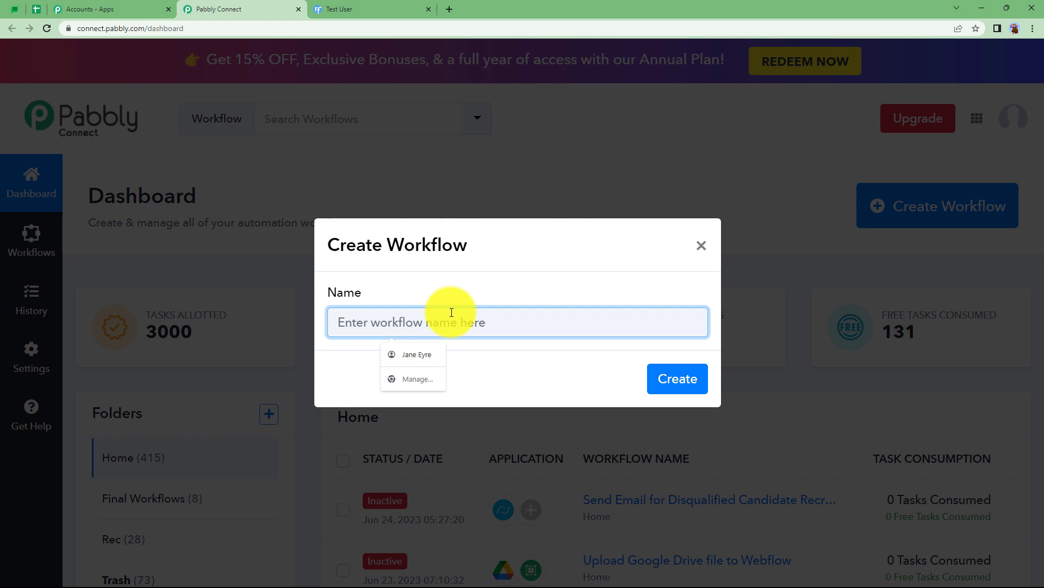
{"action": "type", "text": "Send Email to Disq"}
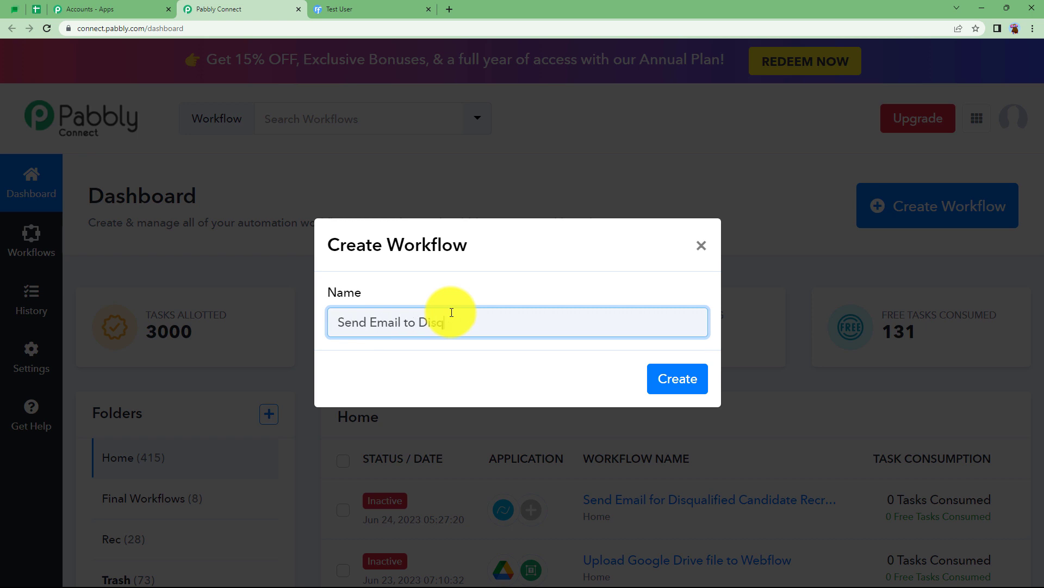
{"action": "type", "text": "ualified Canditate"}
{"action": "key", "text": "BackSpace"}
{"action": "key", "text": "BackSpace"}
{"action": "key", "text": "BackSpace"}
{"action": "key", "text": "BackSpace"}
{"action": "type", "text": "dates"}
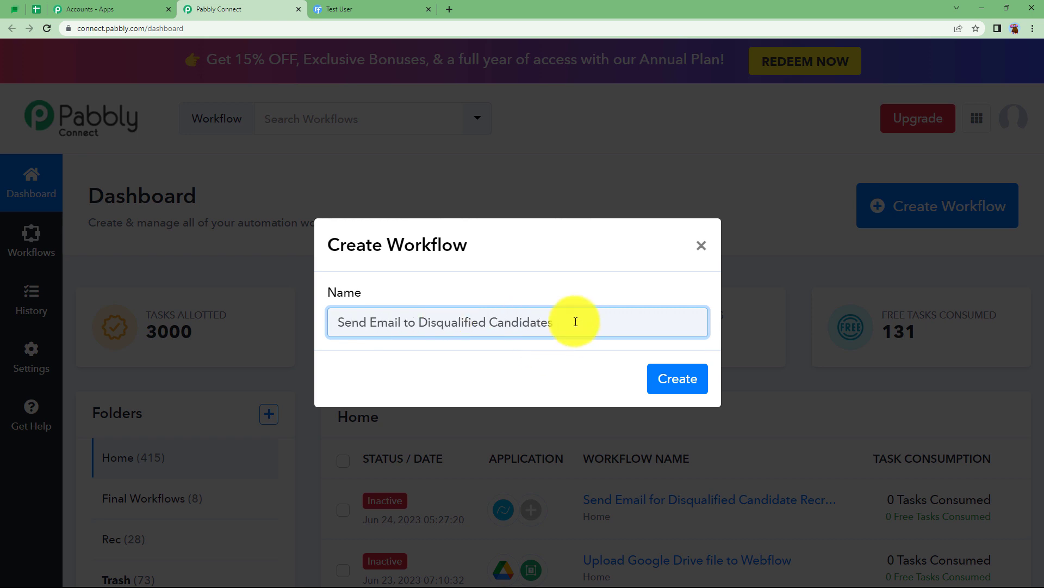
{"action": "type", "text": " on Recruiterflow"}
{"action": "left_click", "coordinate": [669, 378]}
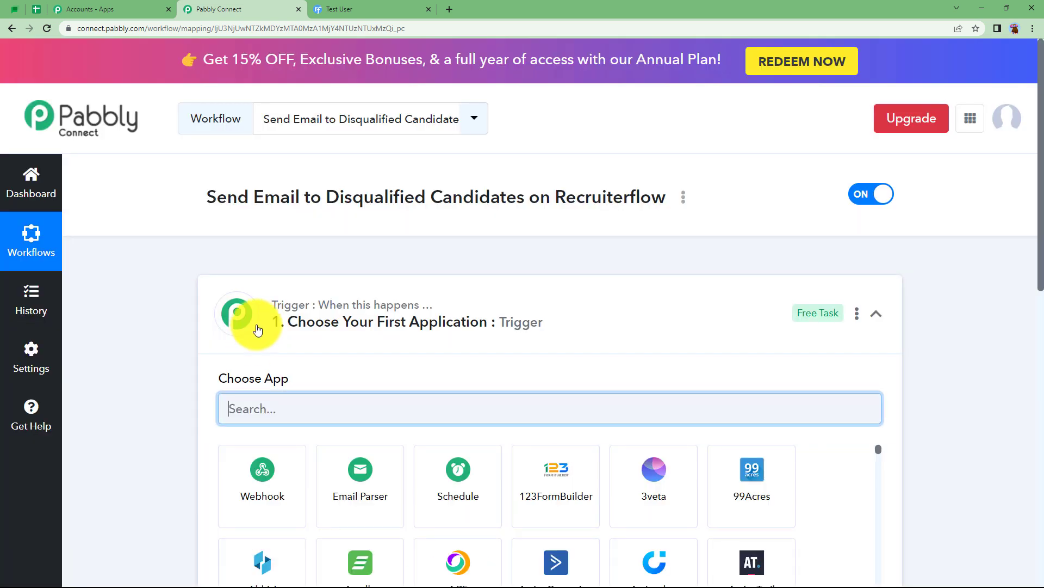
Step: Collapse the trigger setup, close the open candidate profile in Recruiterflow and return to the Pabbly Connect workflow
{"action": "left_click", "coordinate": [280, 296]}
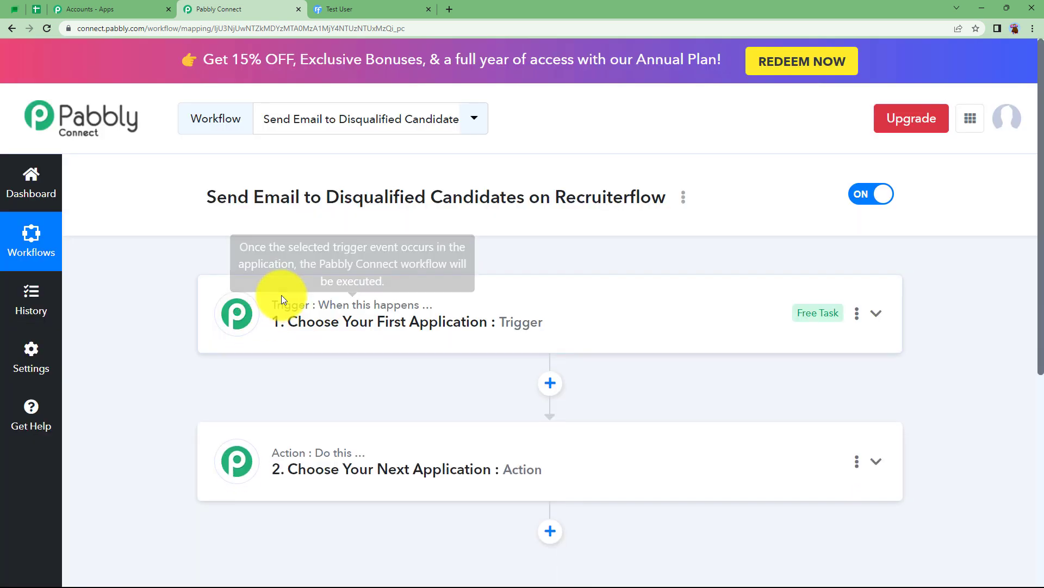
{"action": "scroll", "coordinate": [311, 405], "scroll_direction": "down", "scroll_amount": 2}
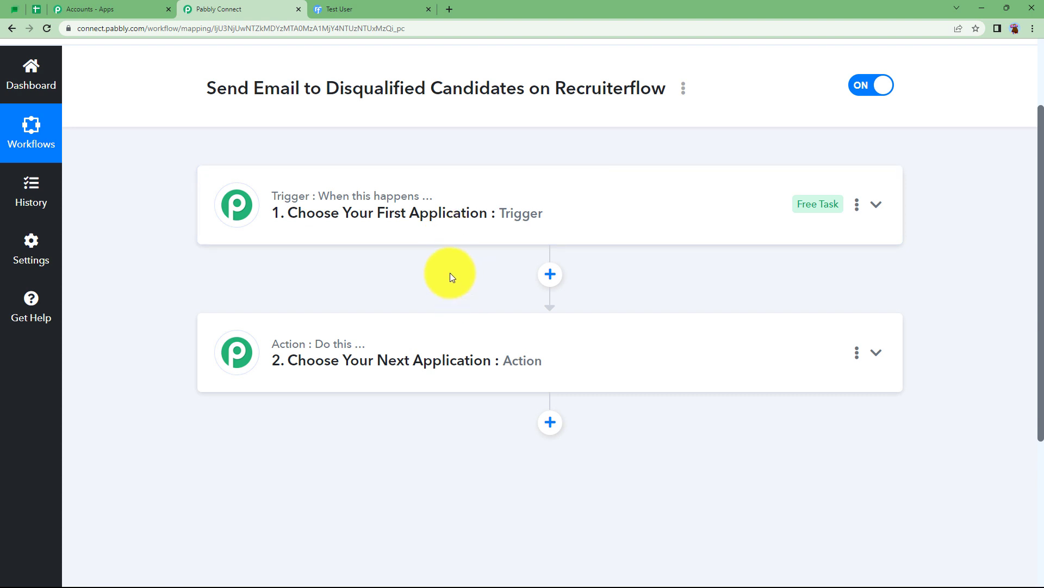
{"action": "left_click", "coordinate": [397, 9]}
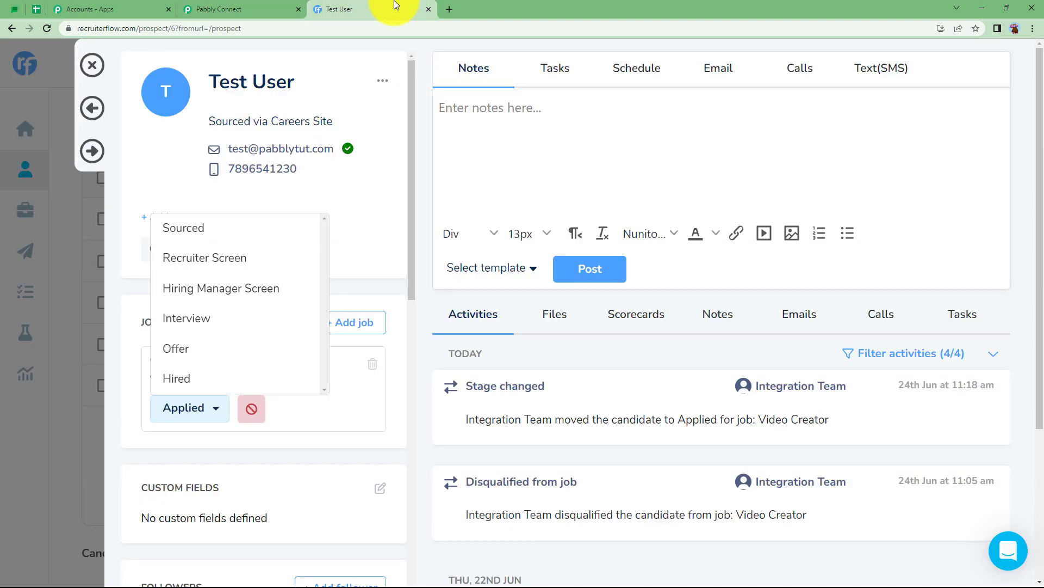
{"action": "left_click", "coordinate": [93, 64]}
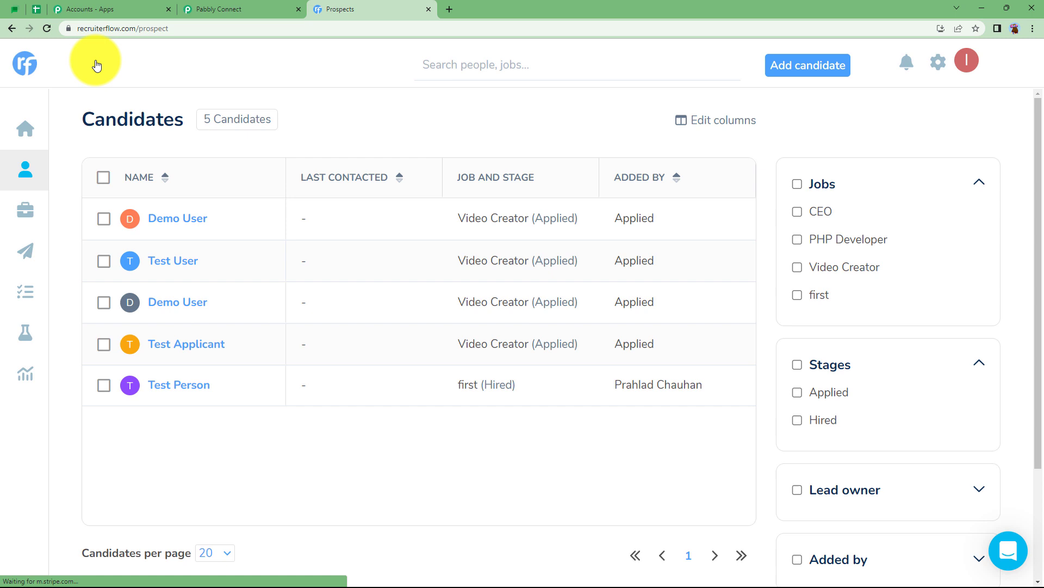
{"action": "left_click", "coordinate": [207, 9]}
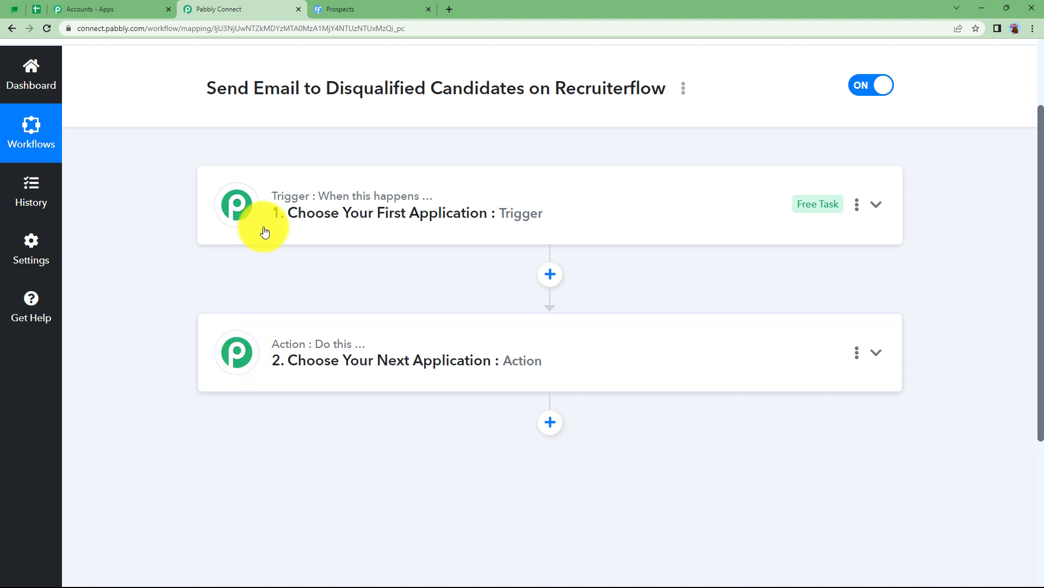
Step: Find Recruiterflow in the app search and set it as the workflow's trigger application
{"action": "mouse_move", "coordinate": [275, 204]}
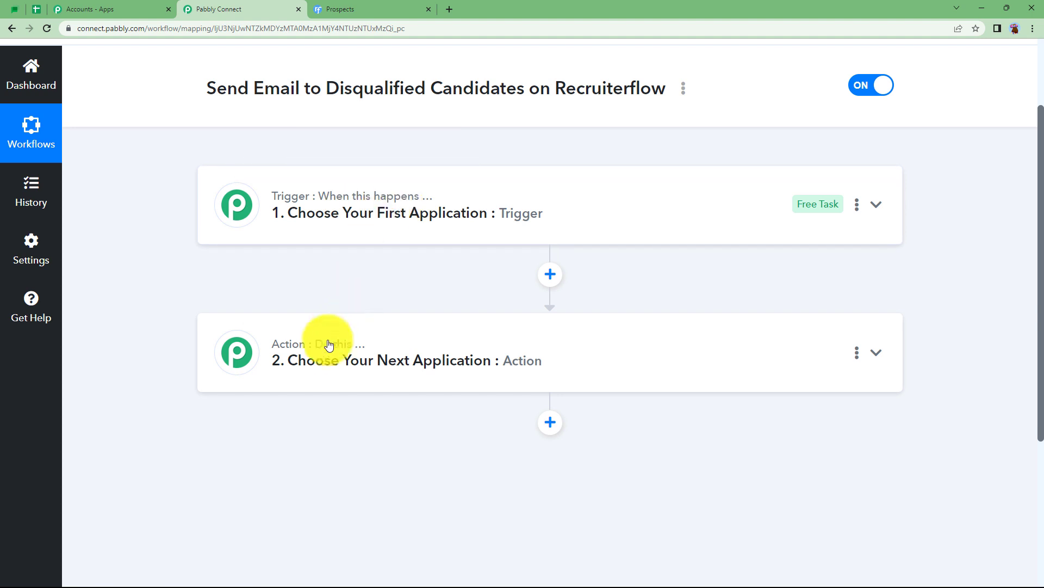
{"action": "mouse_move", "coordinate": [323, 352]}
{"action": "scroll", "coordinate": [338, 331], "scroll_direction": "up", "scroll_amount": 2}
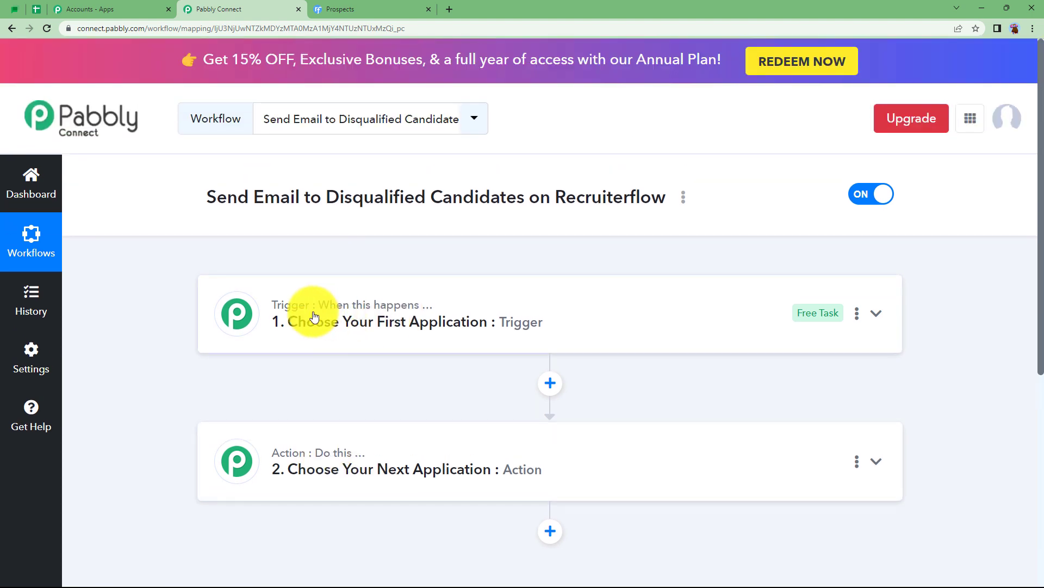
{"action": "left_click", "coordinate": [328, 321]}
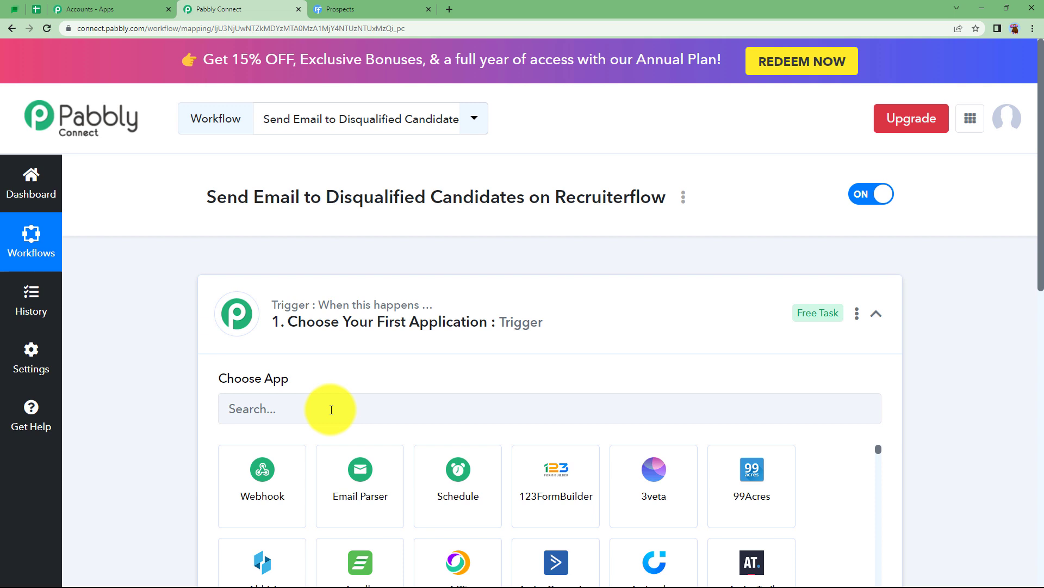
{"action": "left_click", "coordinate": [331, 409]}
{"action": "type", "text": "recrui"}
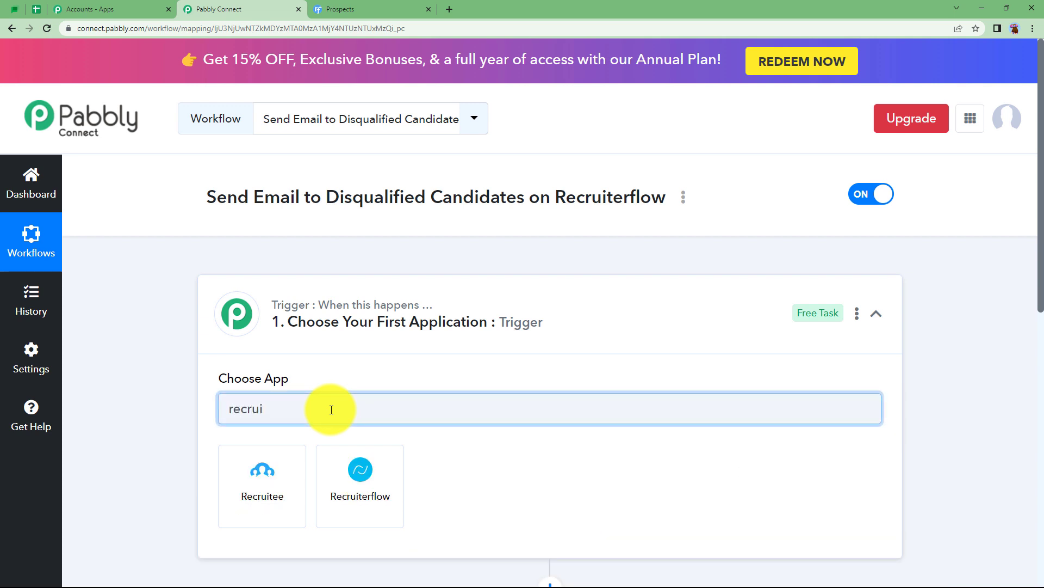
{"action": "left_click", "coordinate": [361, 479]}
{"action": "left_click", "coordinate": [328, 6]}
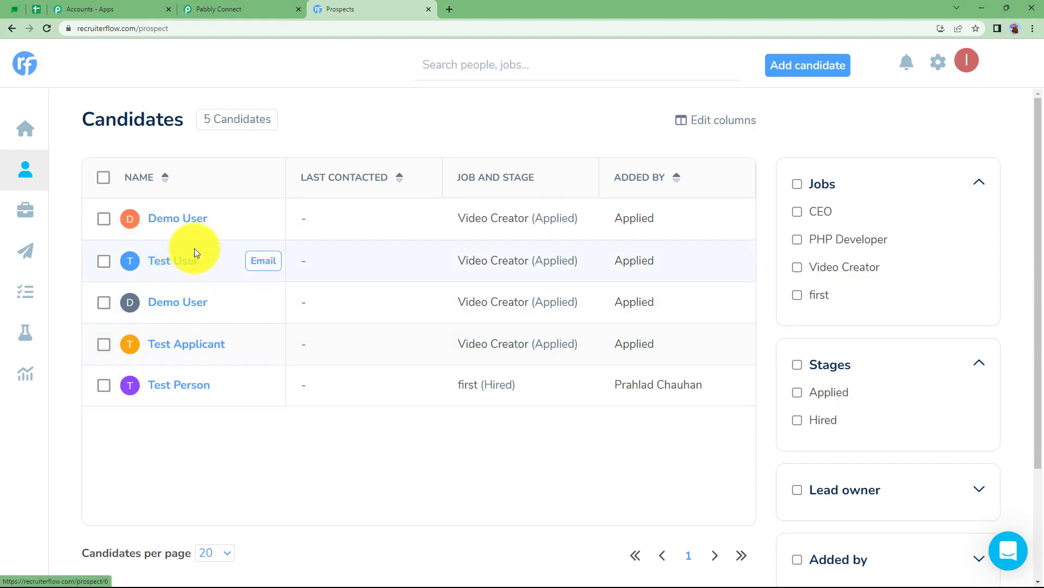
{"action": "left_click", "coordinate": [252, 9]}
Step: Collapse the trigger, set Gmail as the application for the action step and collapse that step too
{"action": "left_click", "coordinate": [259, 316]}
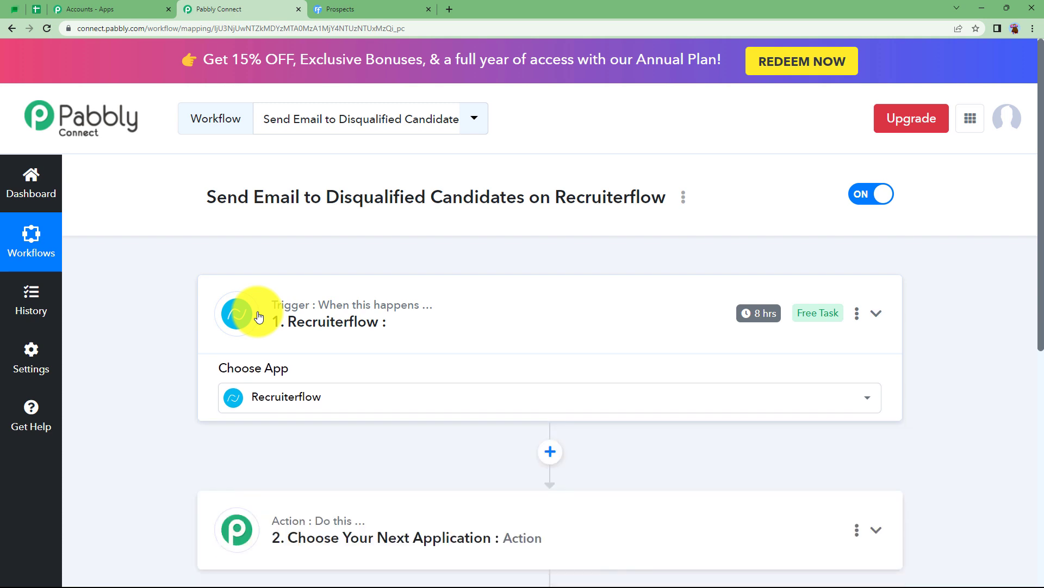
{"action": "left_click", "coordinate": [280, 455]}
{"action": "left_click", "coordinate": [303, 554]}
{"action": "type", "text": "gmail"}
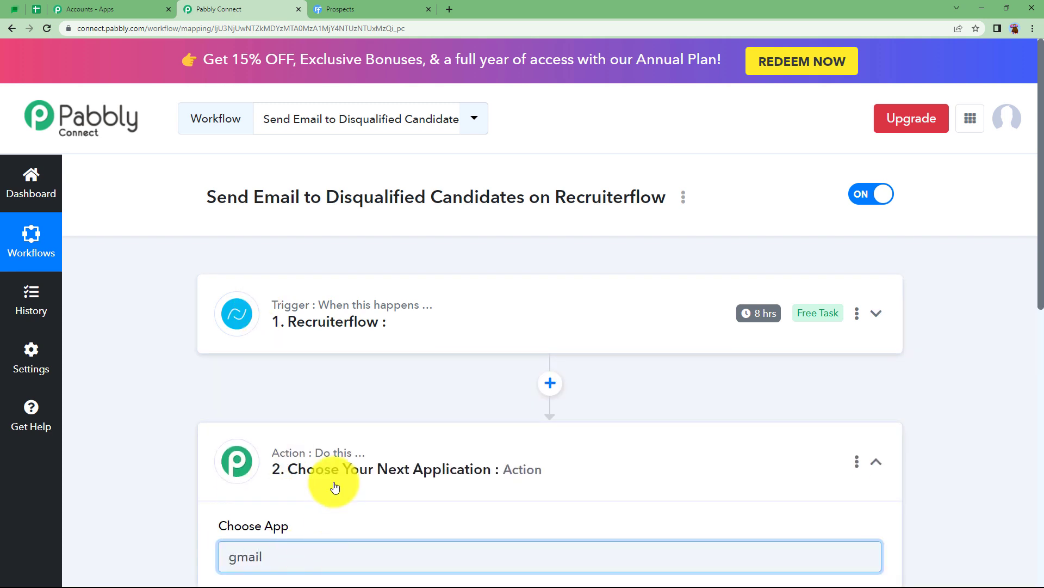
{"action": "scroll", "coordinate": [326, 476], "scroll_direction": "down", "scroll_amount": 3}
{"action": "left_click", "coordinate": [362, 472]}
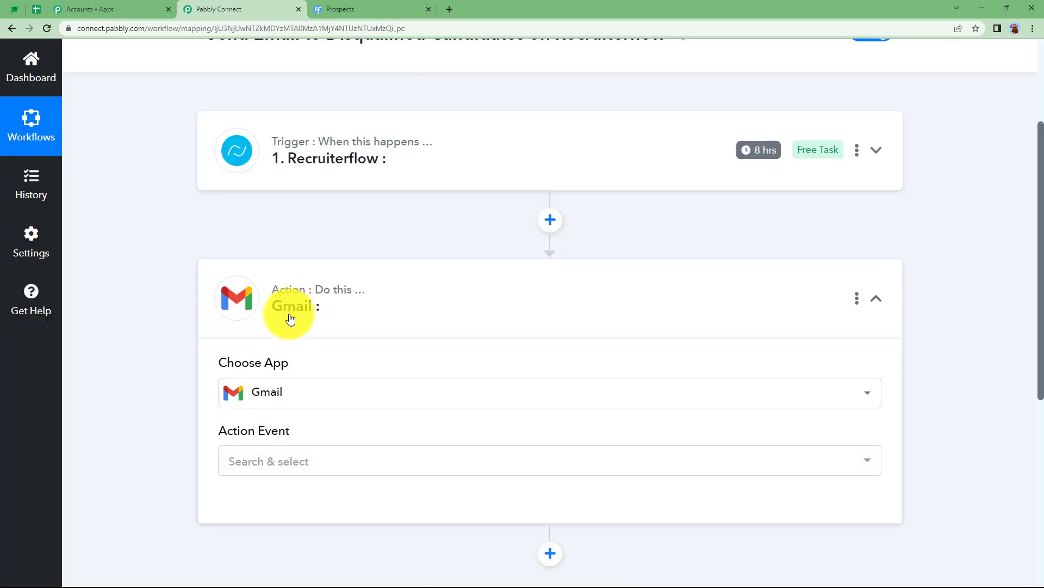
{"action": "left_click", "coordinate": [290, 315]}
{"action": "scroll", "coordinate": [289, 301], "scroll_direction": "up", "scroll_amount": 3}
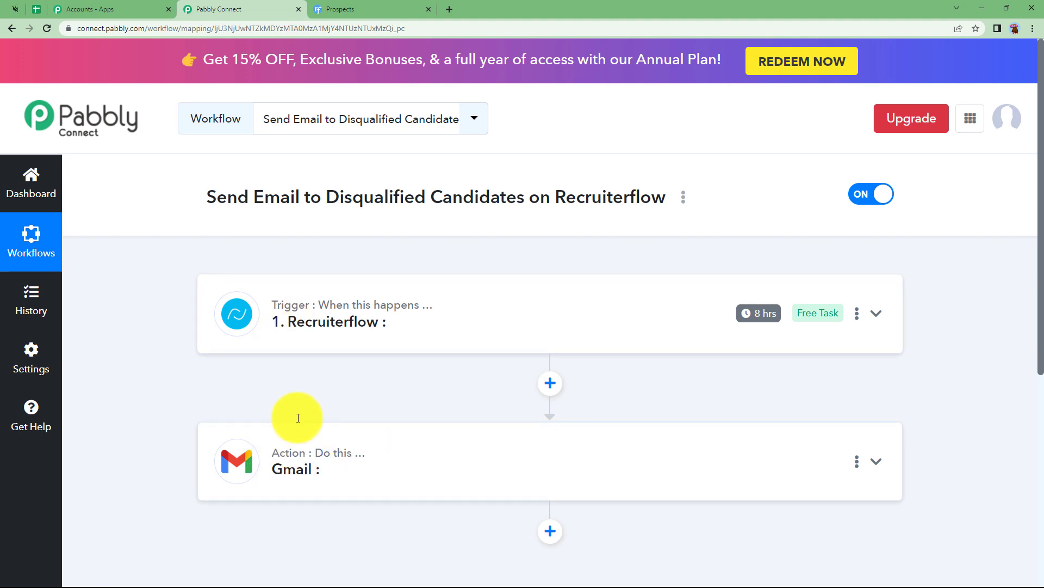
Step: Expand the Recruiterflow trigger and set its trigger event to Candidate Disqualified
{"action": "left_click", "coordinate": [306, 306]}
{"action": "left_click", "coordinate": [271, 473]}
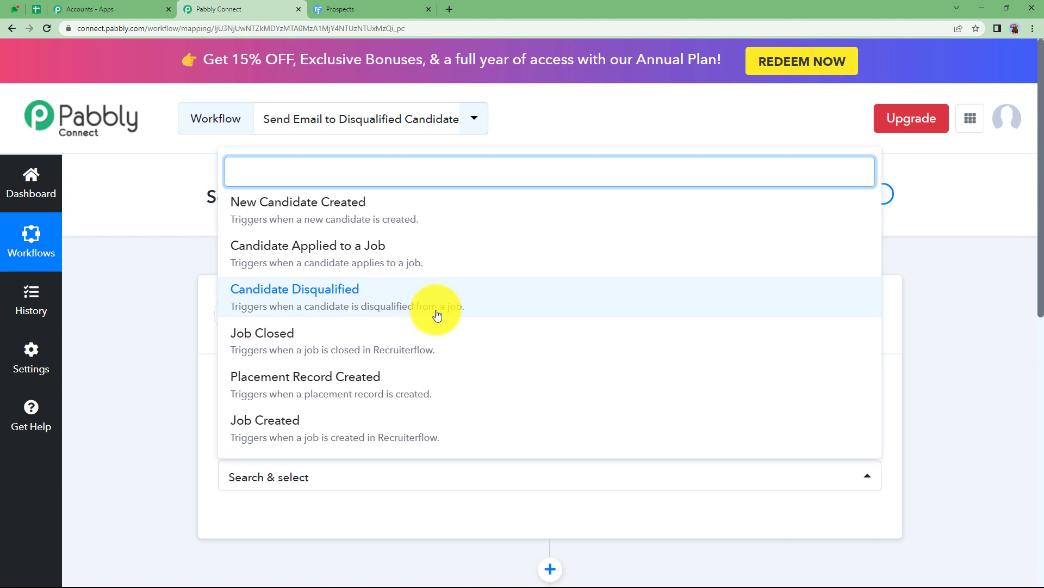
{"action": "left_click", "coordinate": [420, 315]}
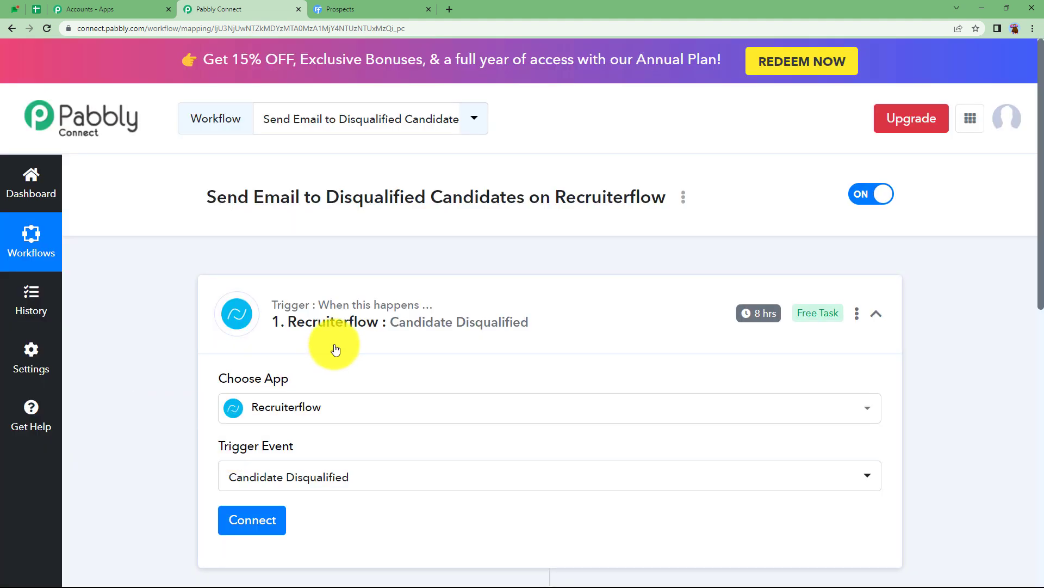
Step: Connect the Recruiterflow trigger through a new connection, paste the API key and save it
{"action": "scroll", "coordinate": [334, 344], "scroll_direction": "down", "scroll_amount": 2}
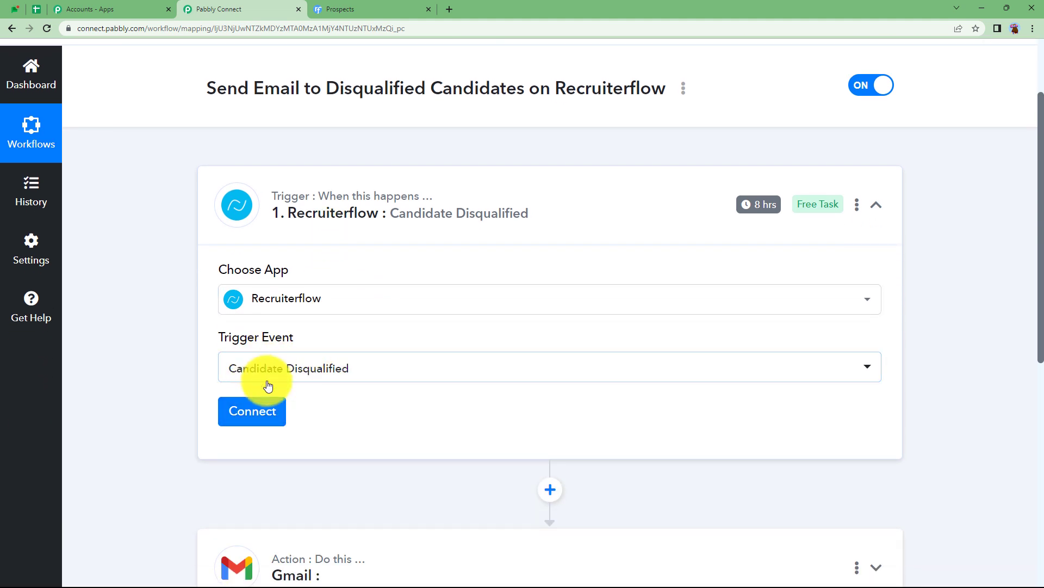
{"action": "left_click", "coordinate": [246, 420]}
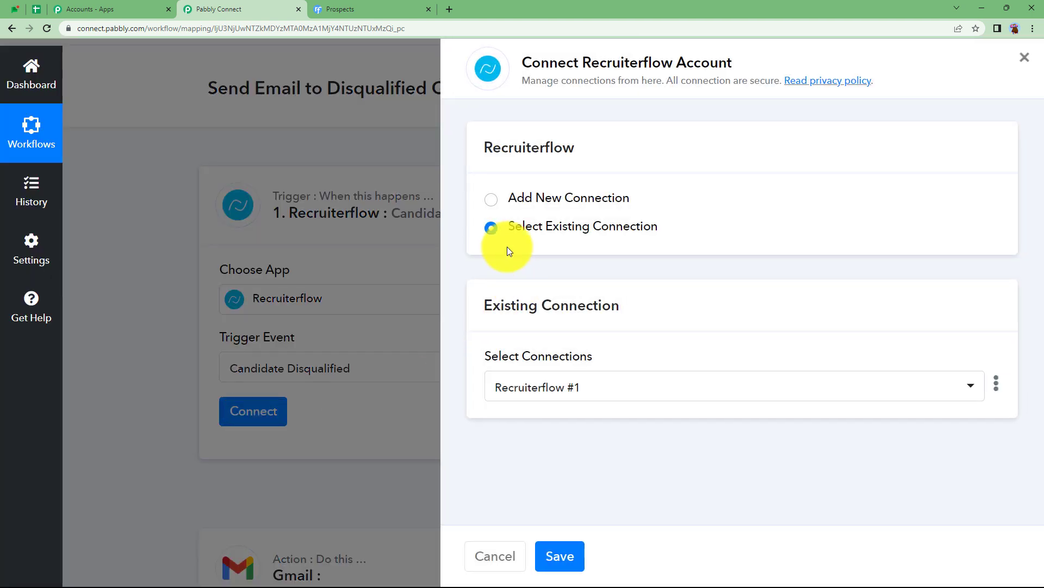
{"action": "left_click", "coordinate": [517, 201]}
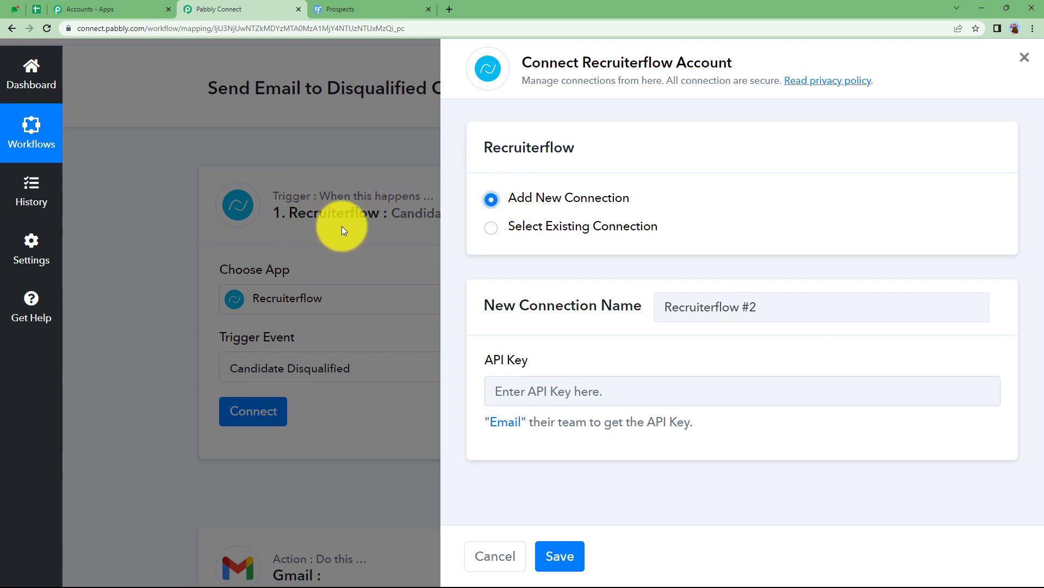
{"action": "left_click", "coordinate": [501, 393]}
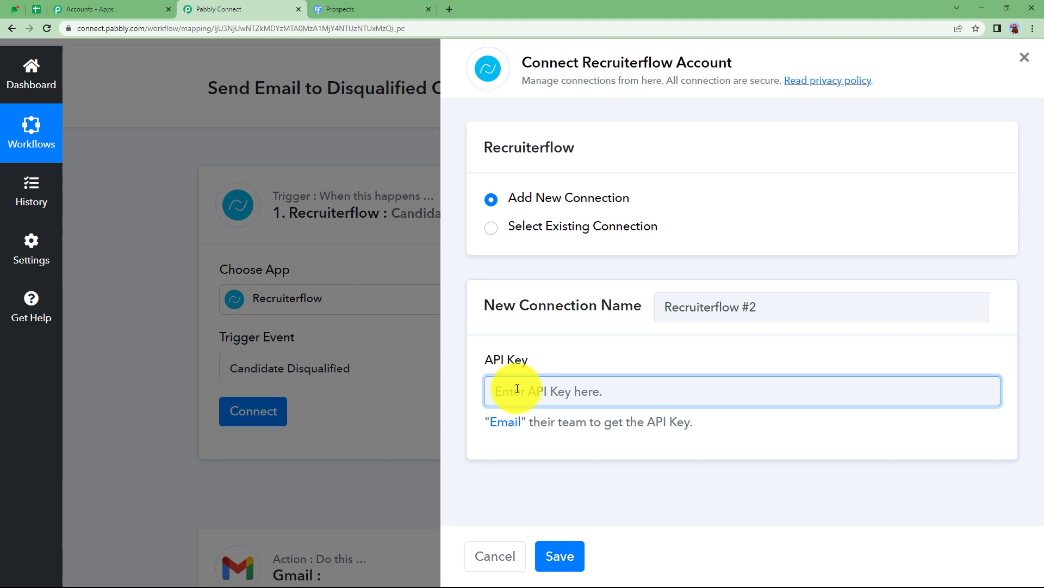
{"action": "key", "text": "ctrl+v"}
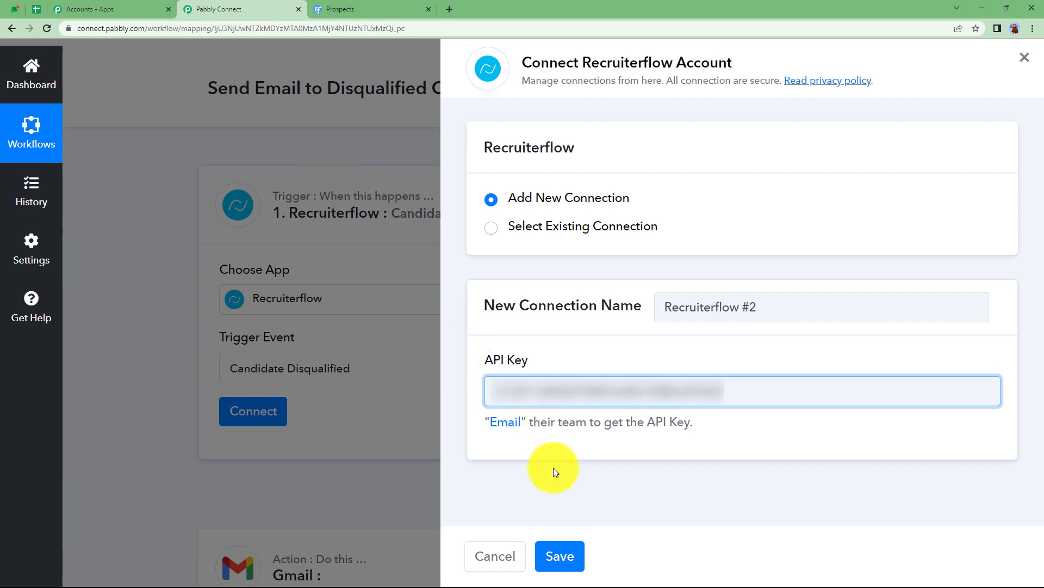
{"action": "left_click", "coordinate": [575, 546]}
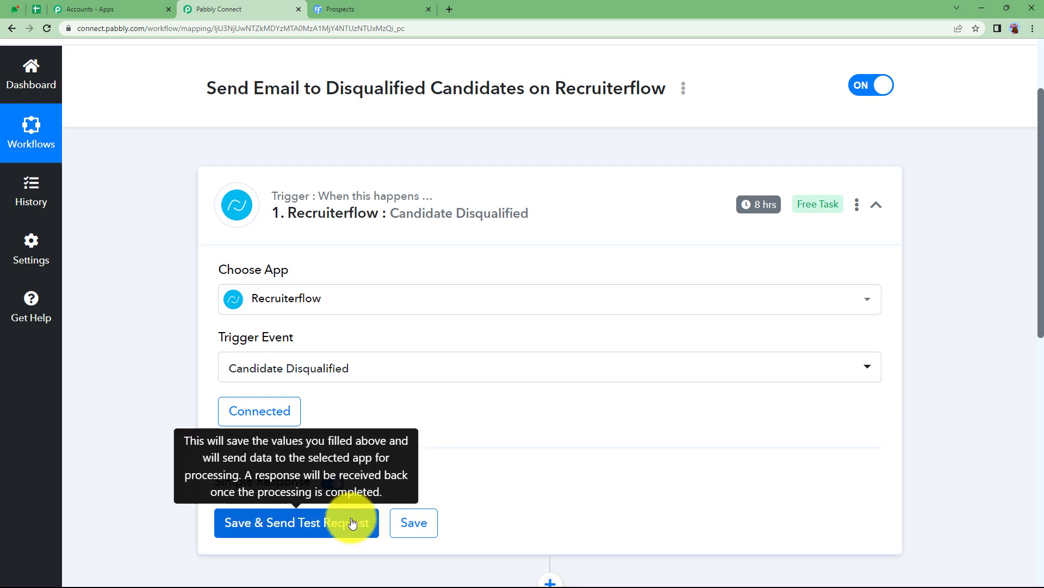
Step: Switch to Recruiterflow, open the third candidate in the list and disqualify them from the Video Creator job as Not qualified
{"action": "scroll", "coordinate": [350, 518], "scroll_direction": "down", "scroll_amount": 2}
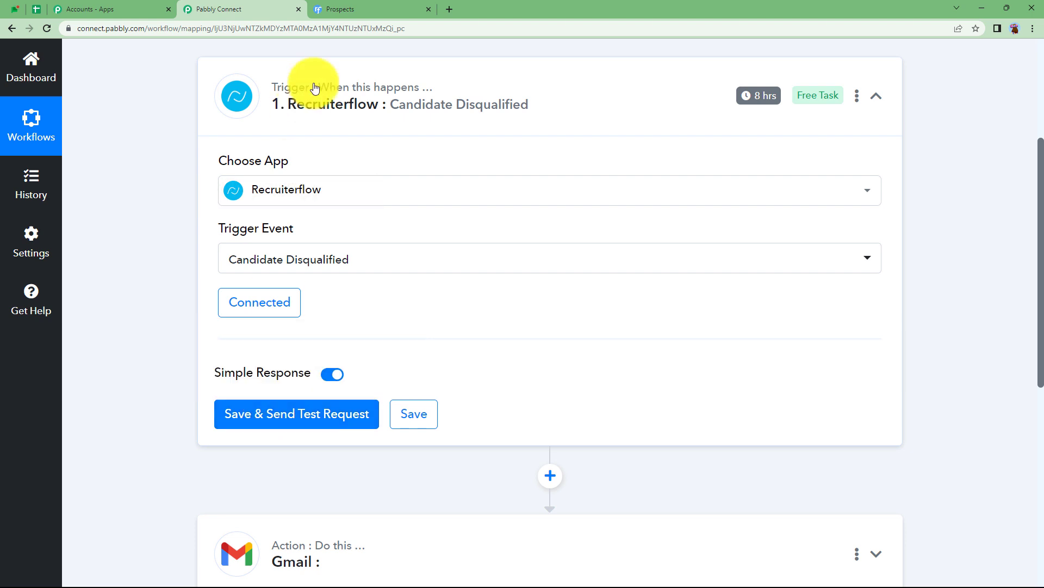
{"action": "left_click", "coordinate": [348, 10]}
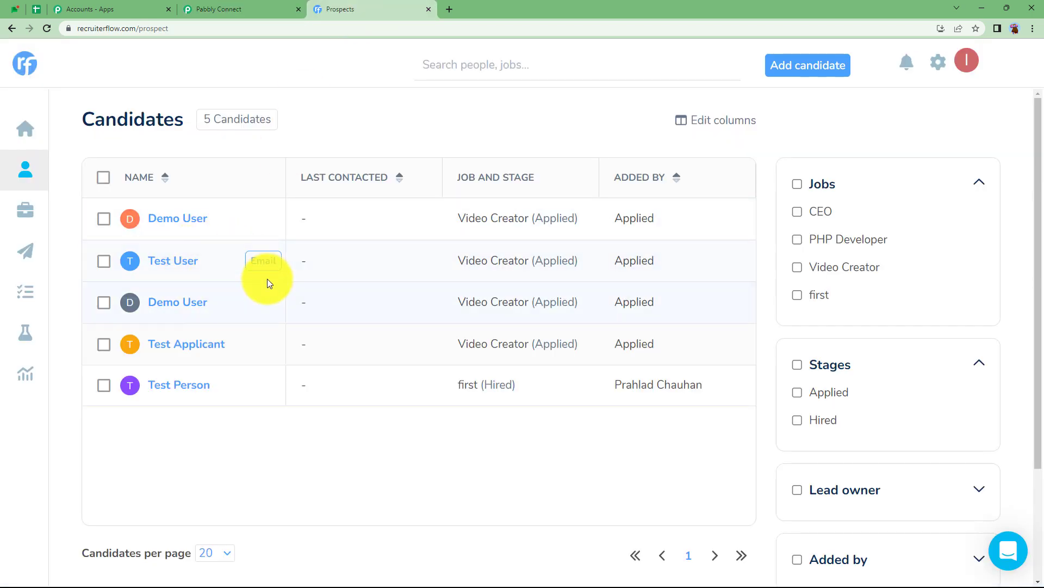
{"action": "left_click", "coordinate": [171, 303]}
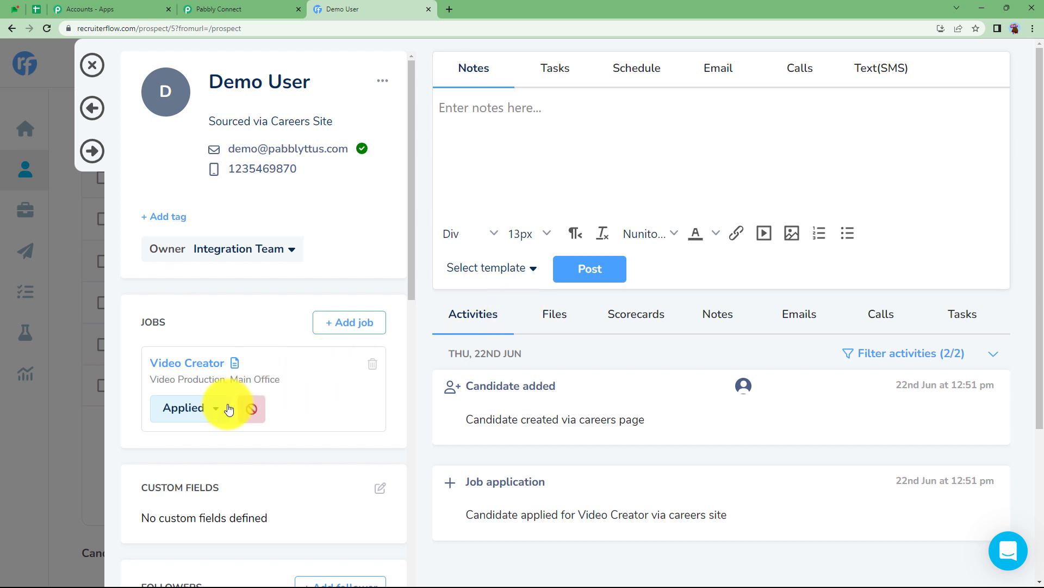
{"action": "left_click", "coordinate": [249, 409]}
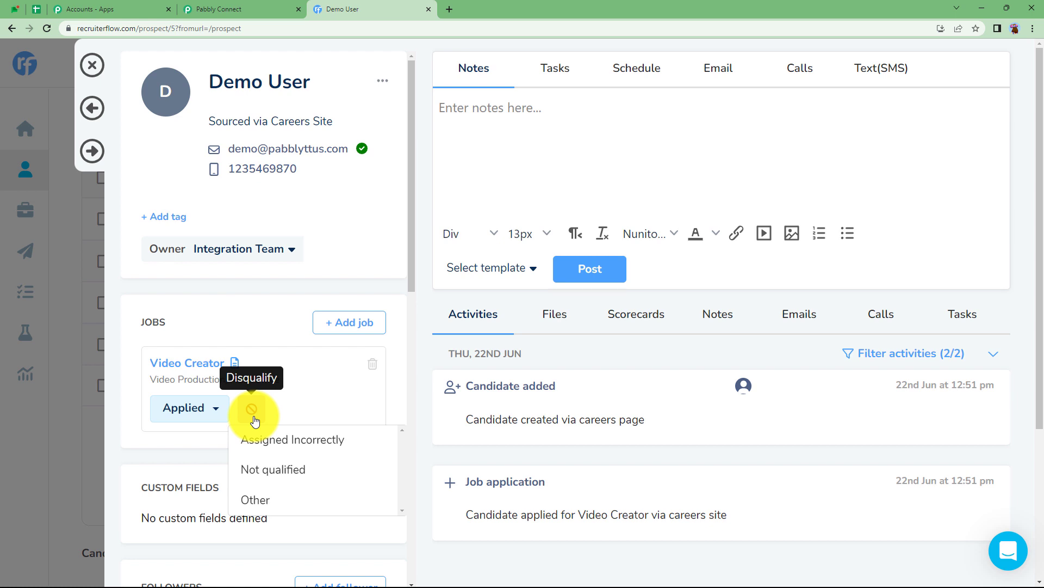
{"action": "left_click", "coordinate": [281, 471]}
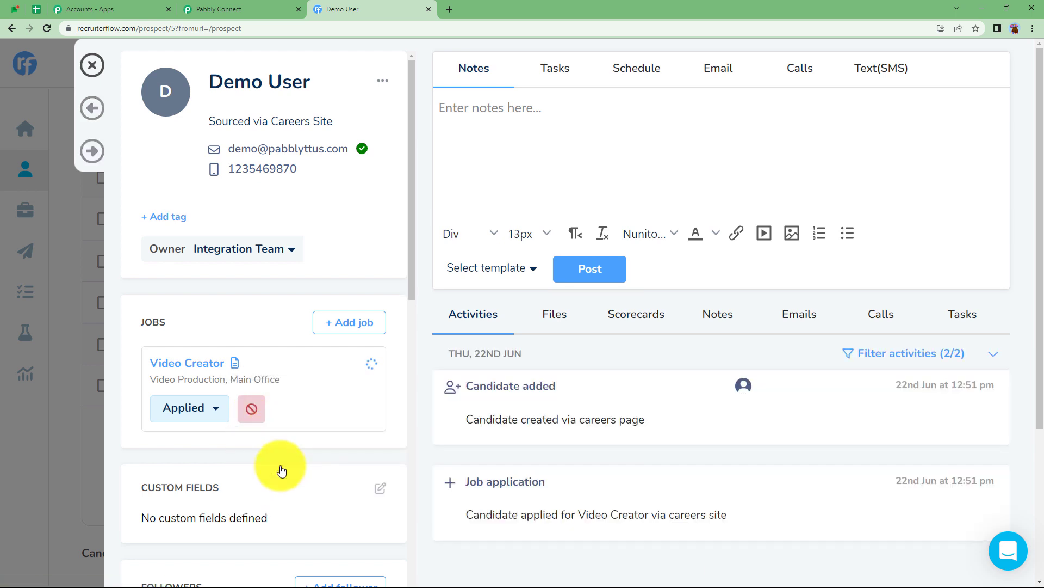
Step: Return to Pabbly Connect, save the Recruiterflow trigger and send its test request
{"action": "left_click", "coordinate": [245, 8]}
{"action": "left_click", "coordinate": [310, 417]}
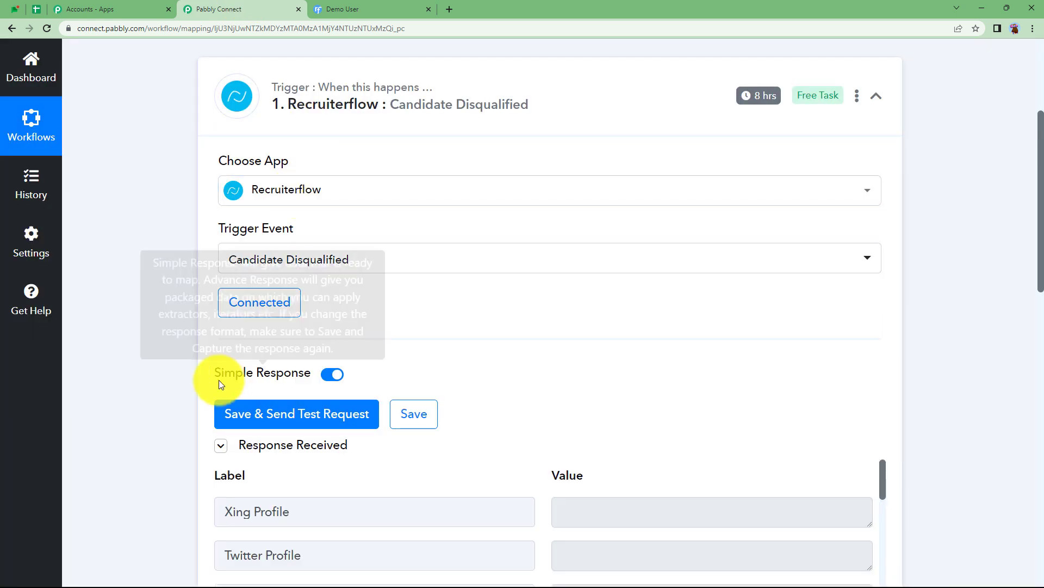
{"action": "scroll", "coordinate": [166, 428], "scroll_direction": "down", "scroll_amount": 5}
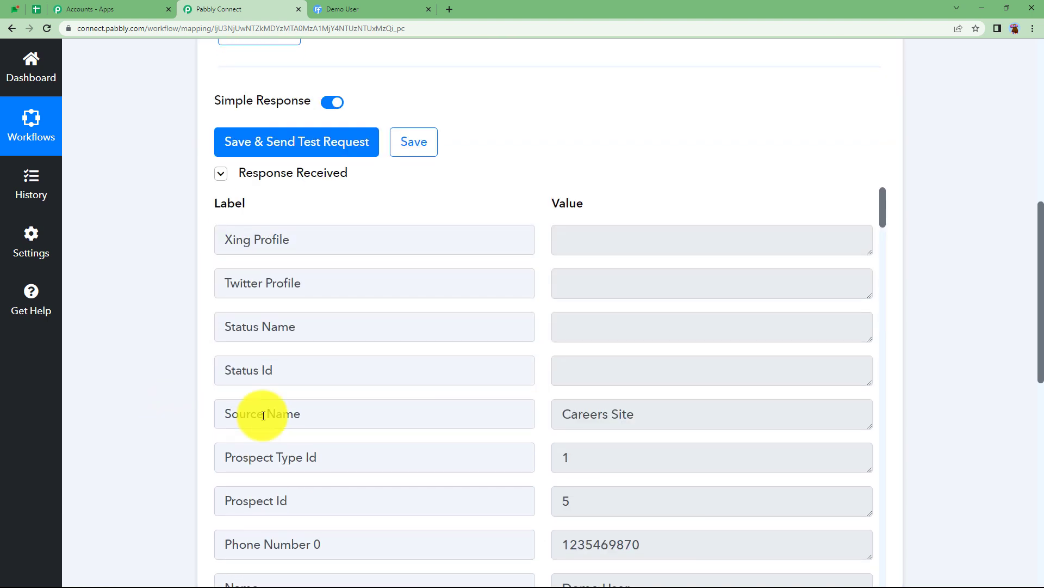
Step: Examine the source, phone number, name and lead owner fields in the trigger's received response
{"action": "scroll", "coordinate": [674, 319], "scroll_direction": "down", "scroll_amount": 2}
{"action": "triple_click", "coordinate": [673, 319]}
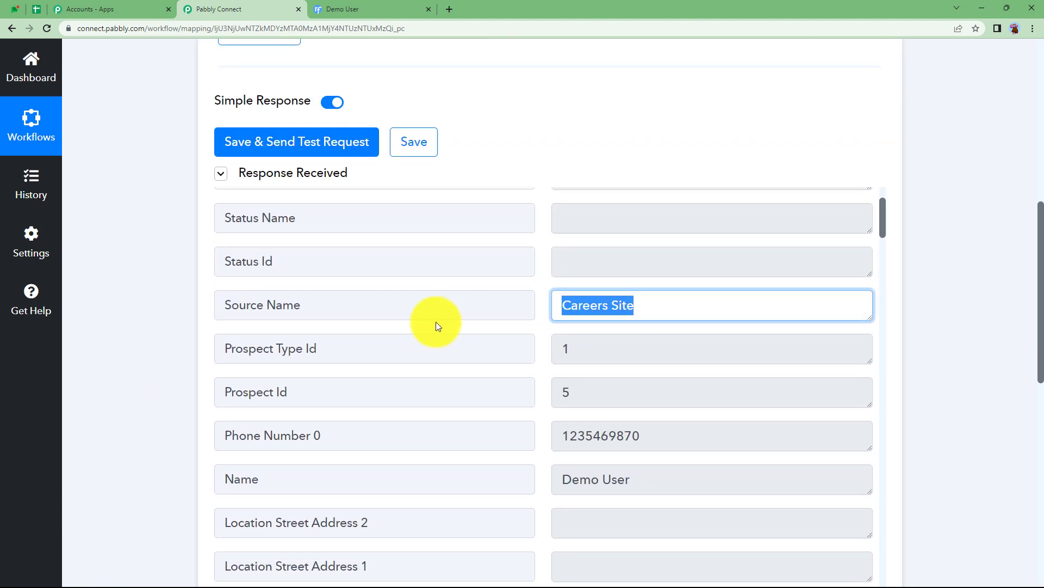
{"action": "left_click", "coordinate": [401, 314]}
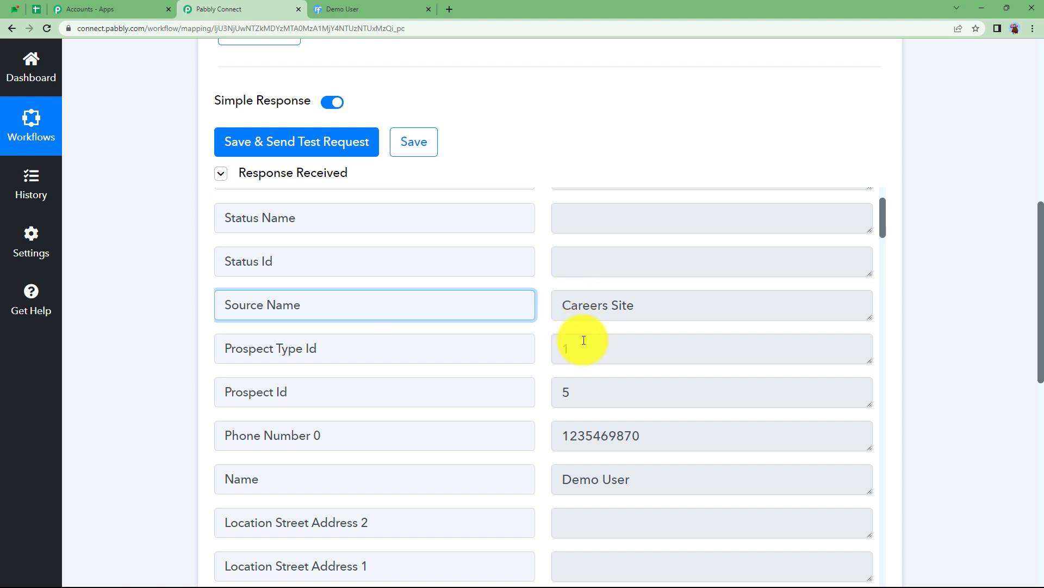
{"action": "scroll", "coordinate": [590, 376], "scroll_direction": "down", "scroll_amount": 2}
{"action": "left_click_drag", "start_coordinate": [639, 326], "coordinate": [552, 350]}
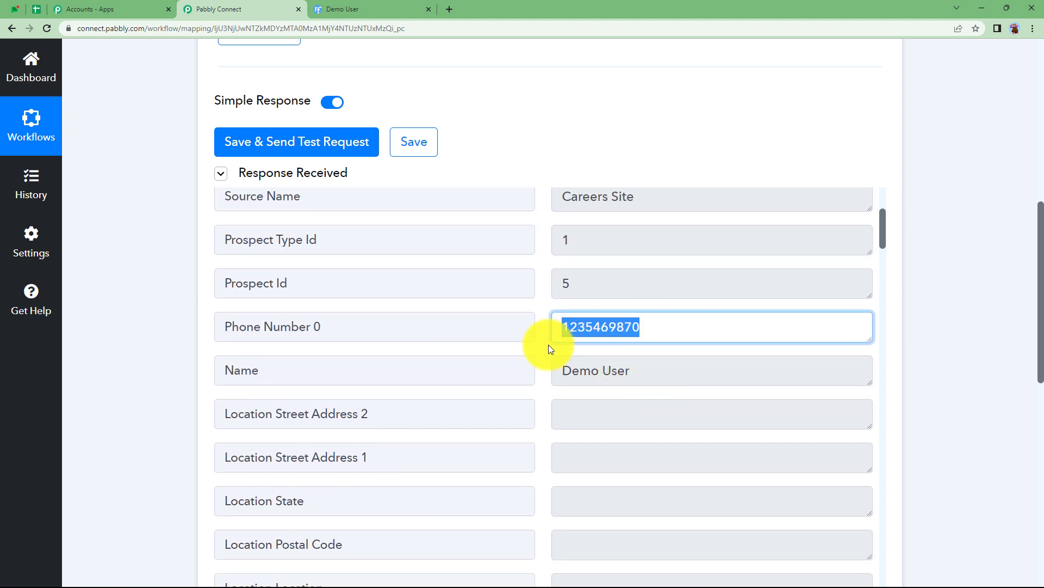
{"action": "left_click_drag", "start_coordinate": [652, 365], "coordinate": [568, 379]}
{"action": "scroll", "coordinate": [544, 386], "scroll_direction": "down", "scroll_amount": 9}
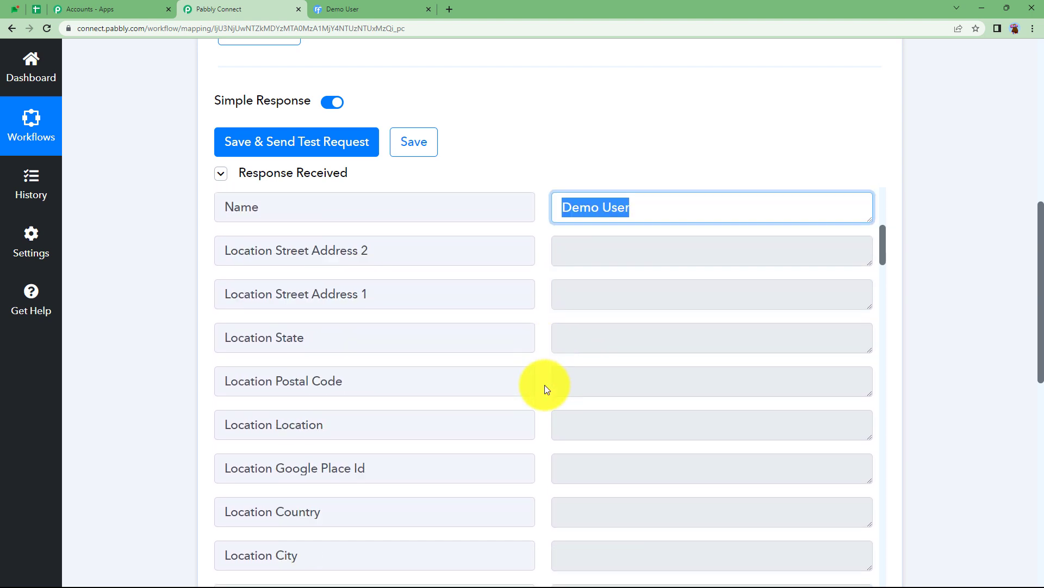
{"action": "left_click_drag", "start_coordinate": [652, 316], "coordinate": [536, 345]}
{"action": "left_click_drag", "start_coordinate": [606, 356], "coordinate": [548, 380]}
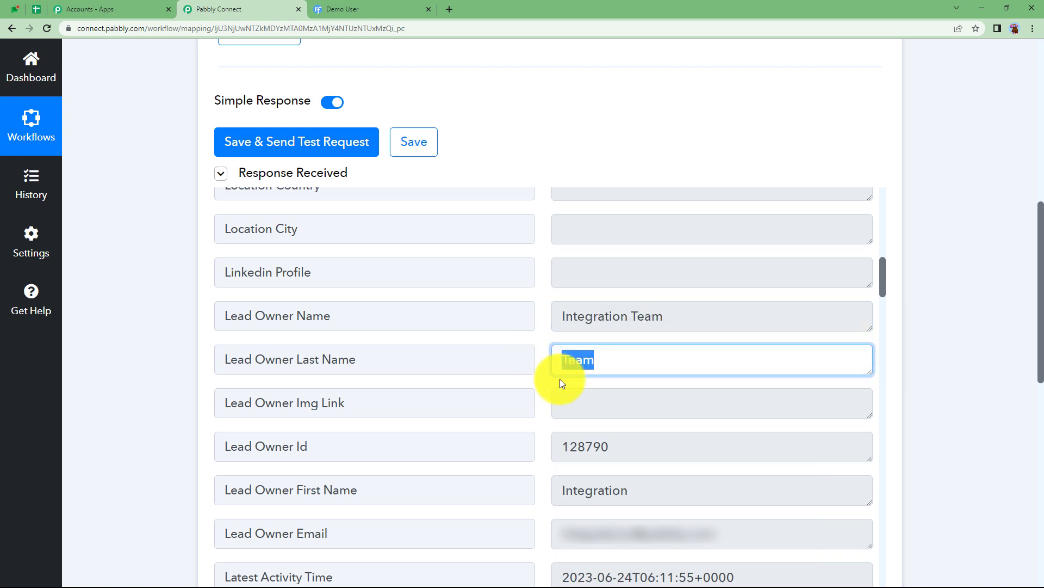
{"action": "scroll", "coordinate": [549, 386], "scroll_direction": "down", "scroll_amount": 7}
{"action": "scroll", "coordinate": [520, 454], "scroll_direction": "down", "scroll_amount": 7}
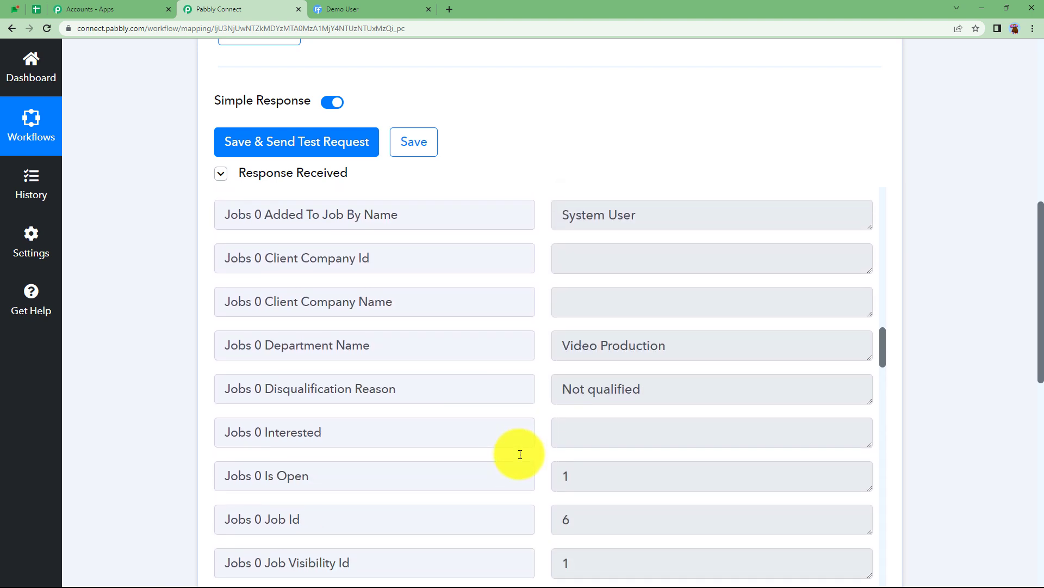
Step: Check the candidate's disqualification reason and Email 0 field in the trigger's received response
{"action": "left_click_drag", "start_coordinate": [664, 336], "coordinate": [547, 354]}
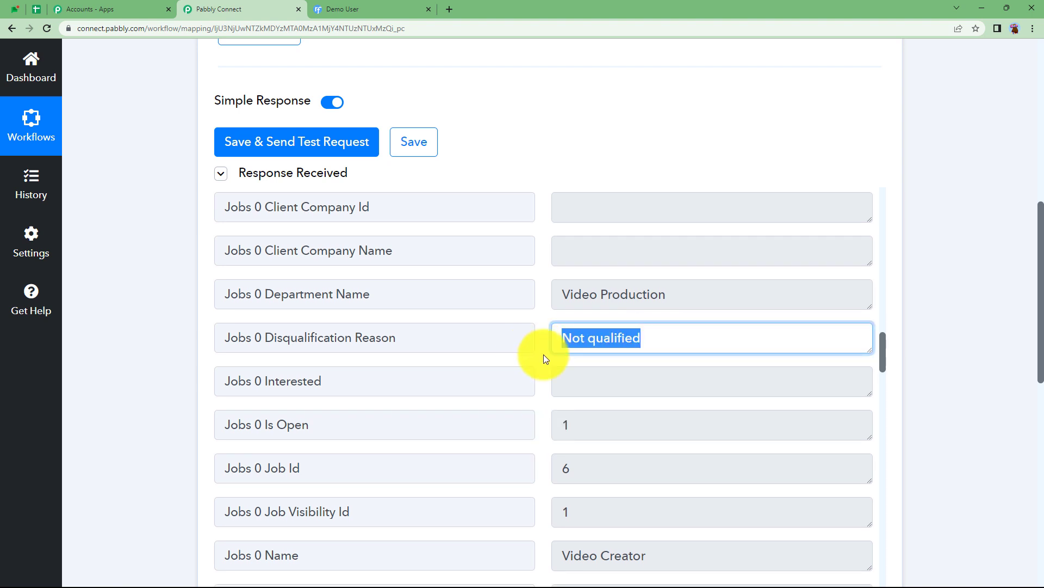
{"action": "scroll", "coordinate": [617, 350], "scroll_direction": "down", "scroll_amount": 1}
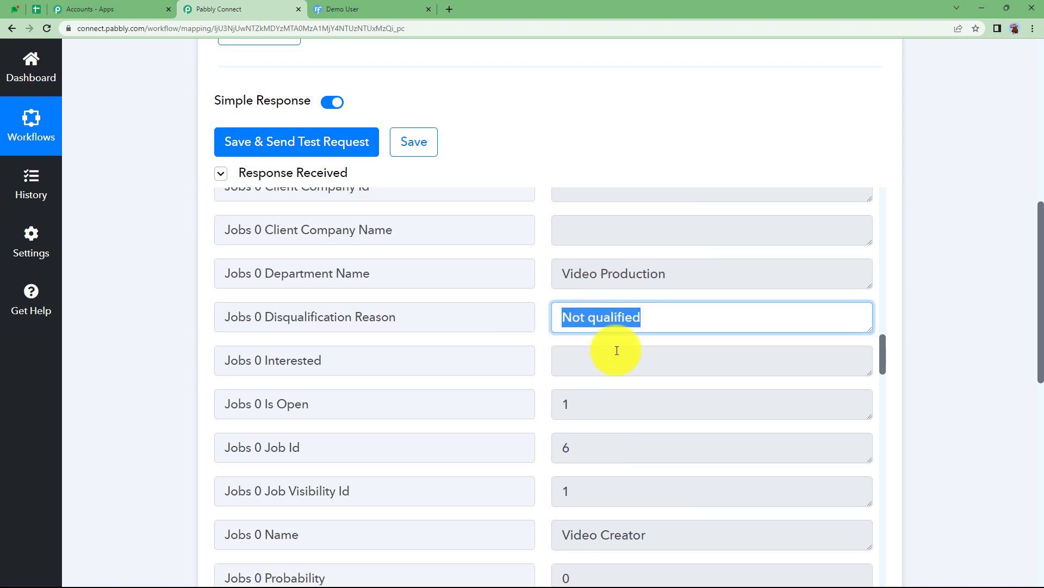
{"action": "scroll", "coordinate": [617, 350], "scroll_direction": "down", "scroll_amount": 15}
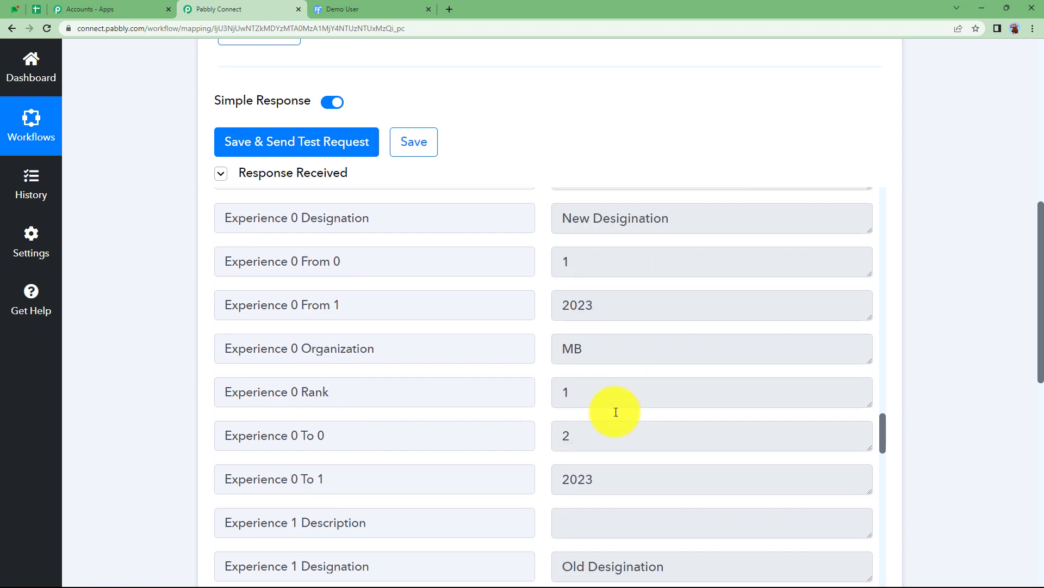
{"action": "scroll", "coordinate": [616, 412], "scroll_direction": "down", "scroll_amount": 15}
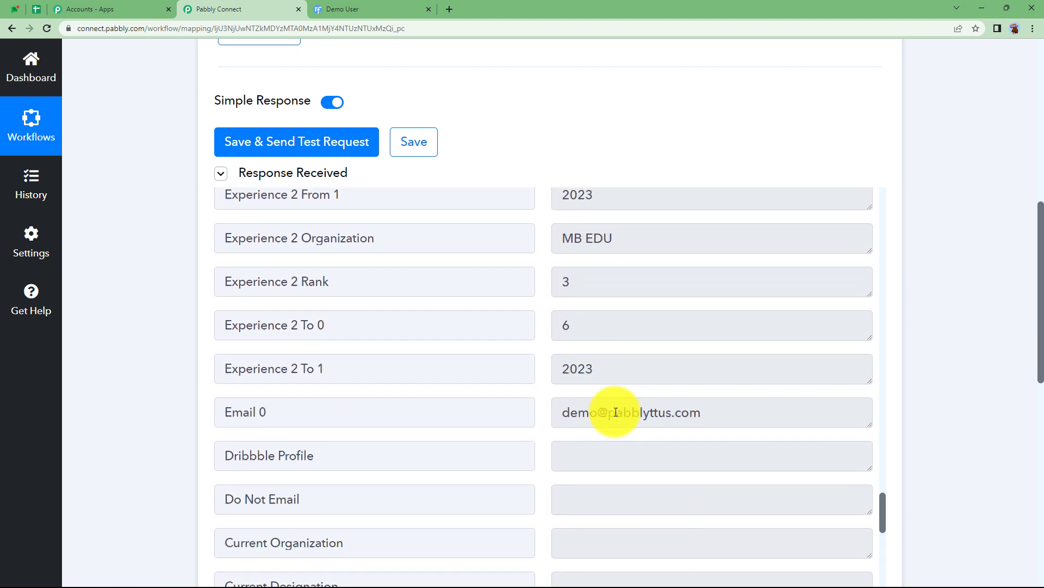
{"action": "scroll", "coordinate": [615, 412], "scroll_direction": "down", "scroll_amount": 2}
{"action": "left_click_drag", "start_coordinate": [703, 294], "coordinate": [538, 313]}
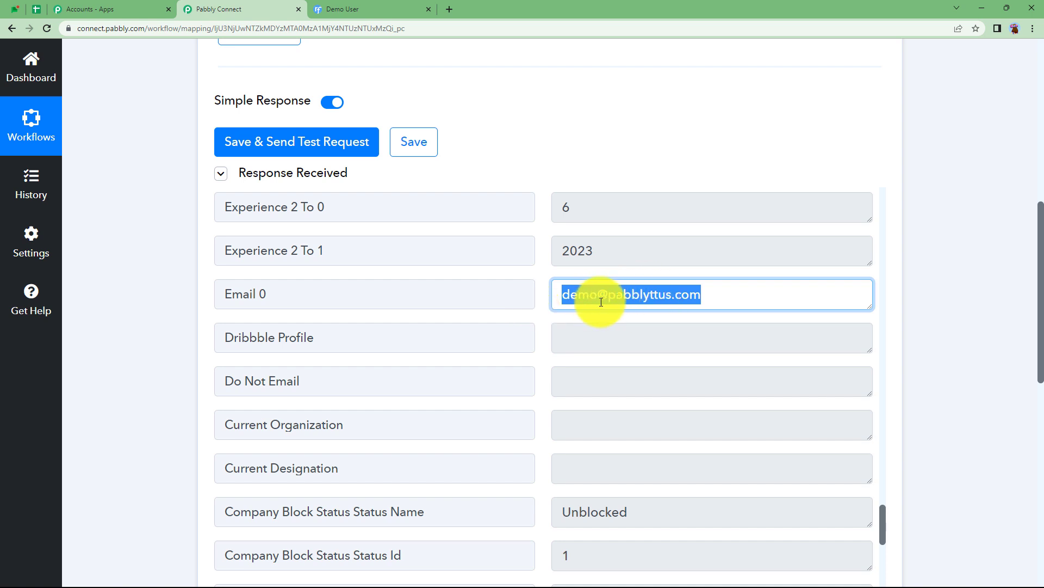
{"action": "left_click_drag", "start_coordinate": [264, 294], "coordinate": [218, 298]}
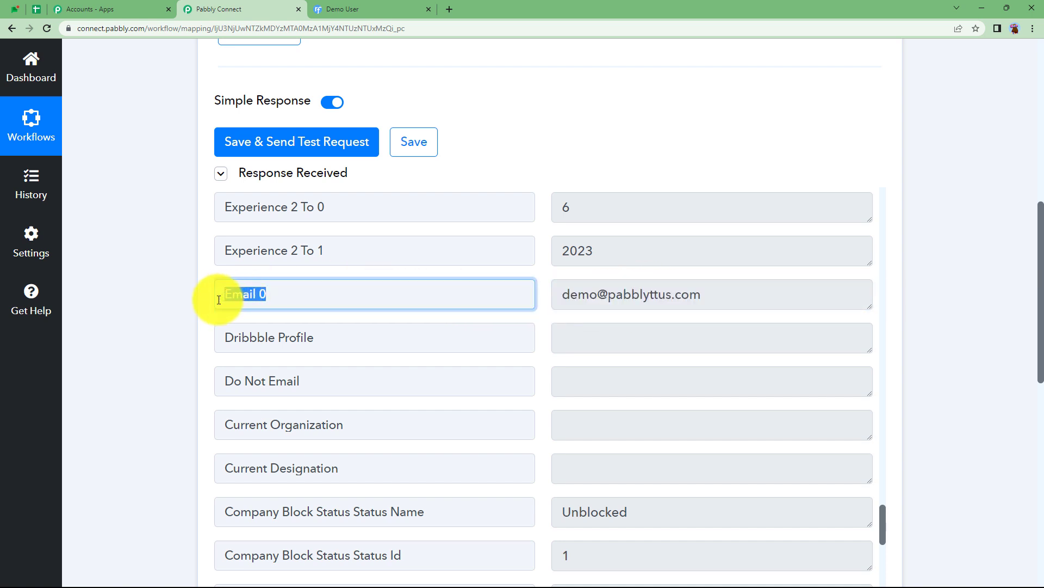
{"action": "left_click", "coordinate": [178, 324]}
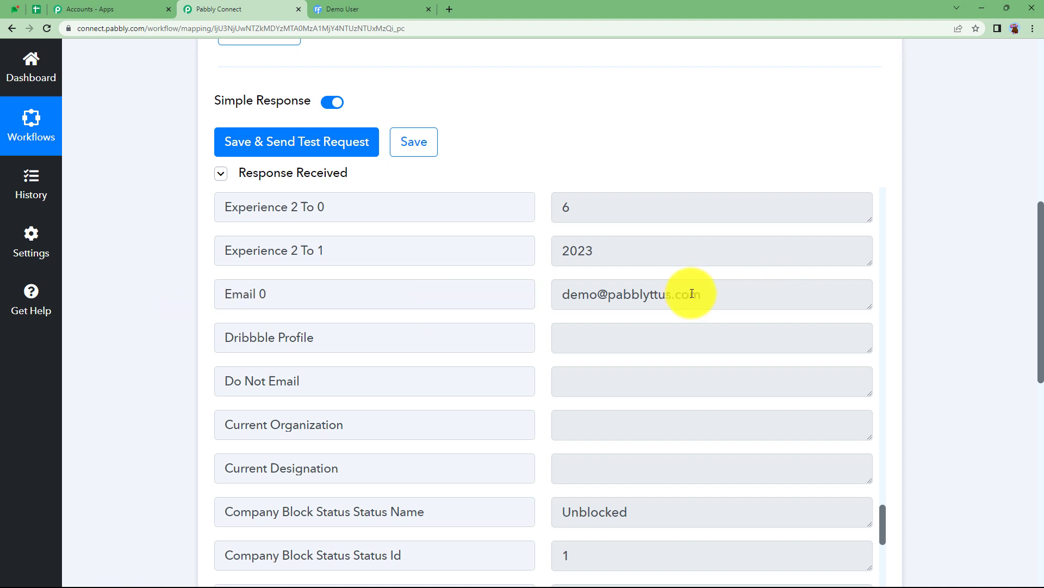
Step: Collapse the Recruiterflow trigger and set the Gmail step's action event to Send Email
{"action": "scroll", "coordinate": [587, 368], "scroll_direction": "up", "scroll_amount": 12}
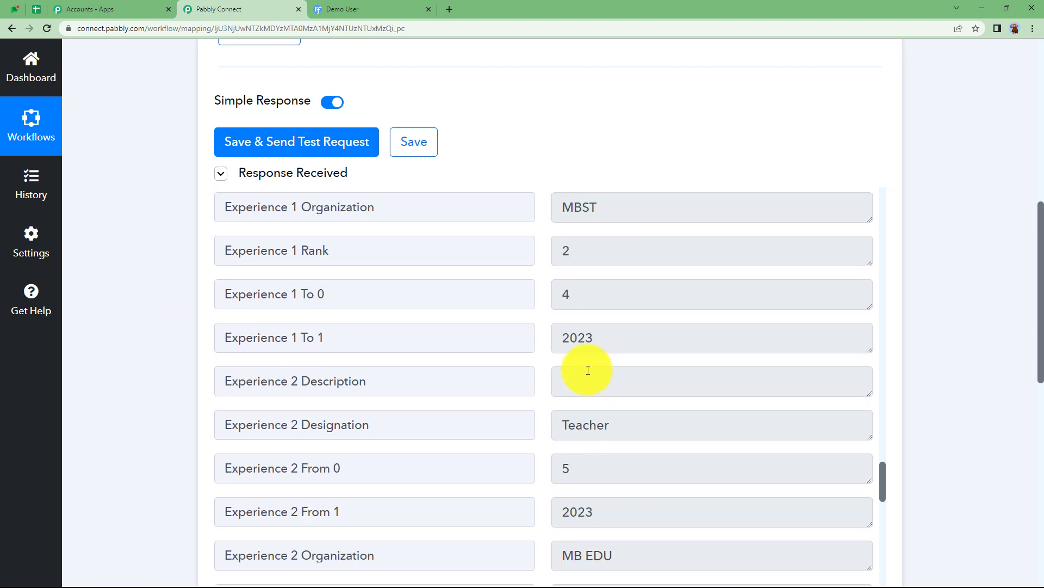
{"action": "scroll", "coordinate": [588, 370], "scroll_direction": "up", "scroll_amount": 10}
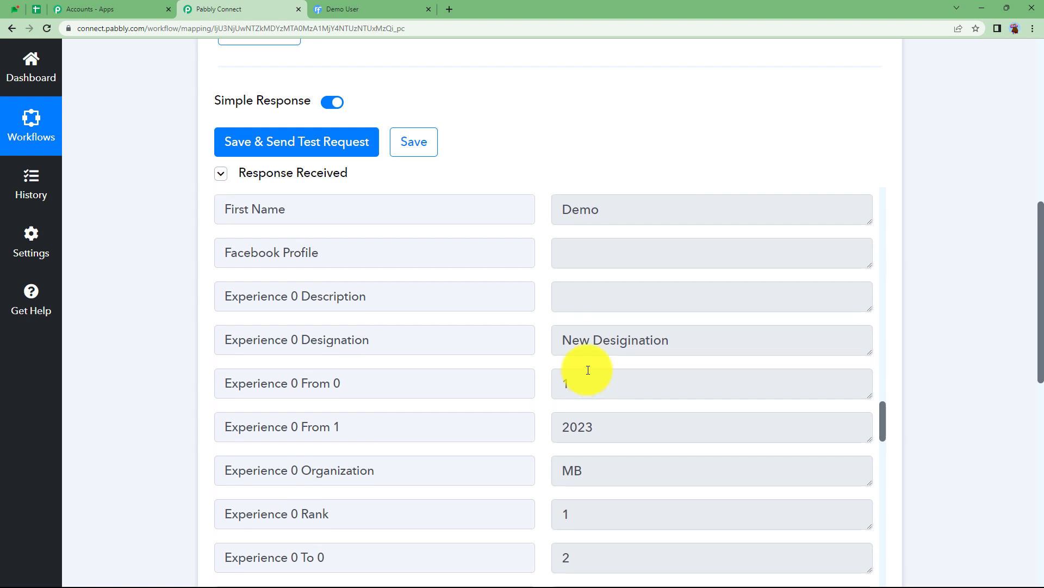
{"action": "scroll", "coordinate": [589, 370], "scroll_direction": "up", "scroll_amount": 10}
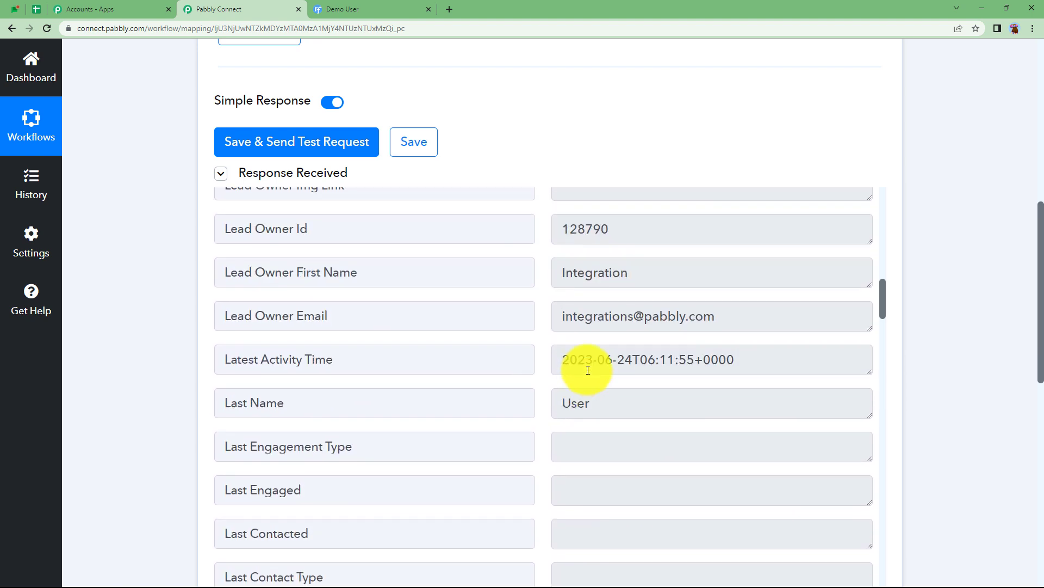
{"action": "scroll", "coordinate": [588, 370], "scroll_direction": "up", "scroll_amount": 5}
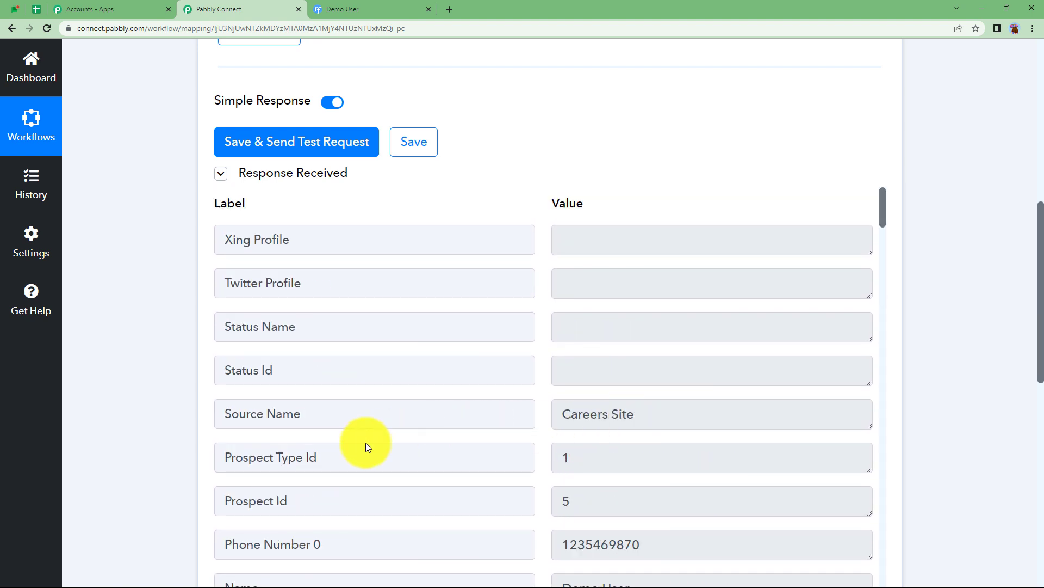
{"action": "scroll", "coordinate": [162, 471], "scroll_direction": "up", "scroll_amount": 10}
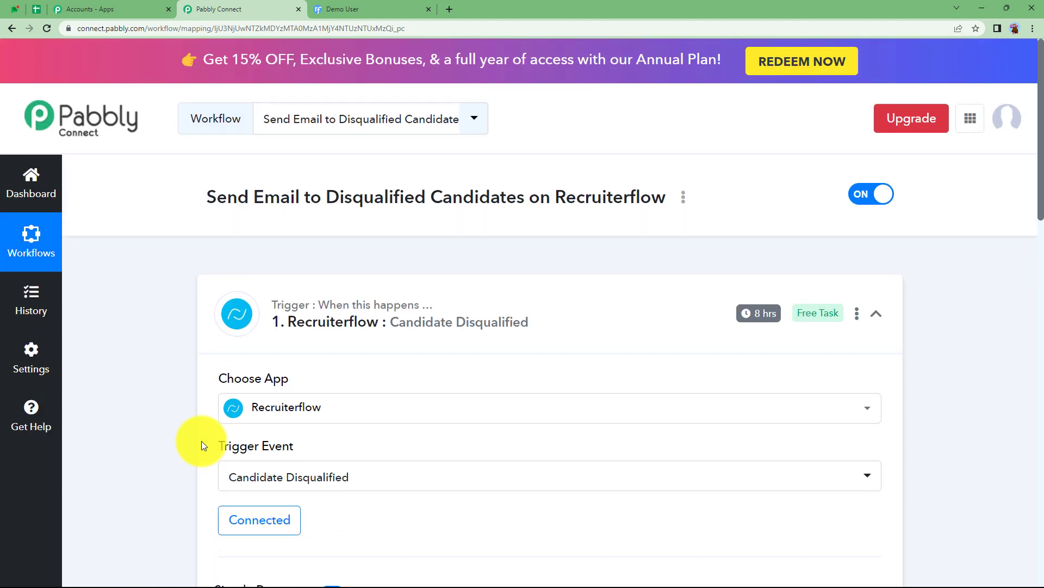
{"action": "left_click", "coordinate": [366, 299]}
{"action": "scroll", "coordinate": [169, 397], "scroll_direction": "down", "scroll_amount": 2}
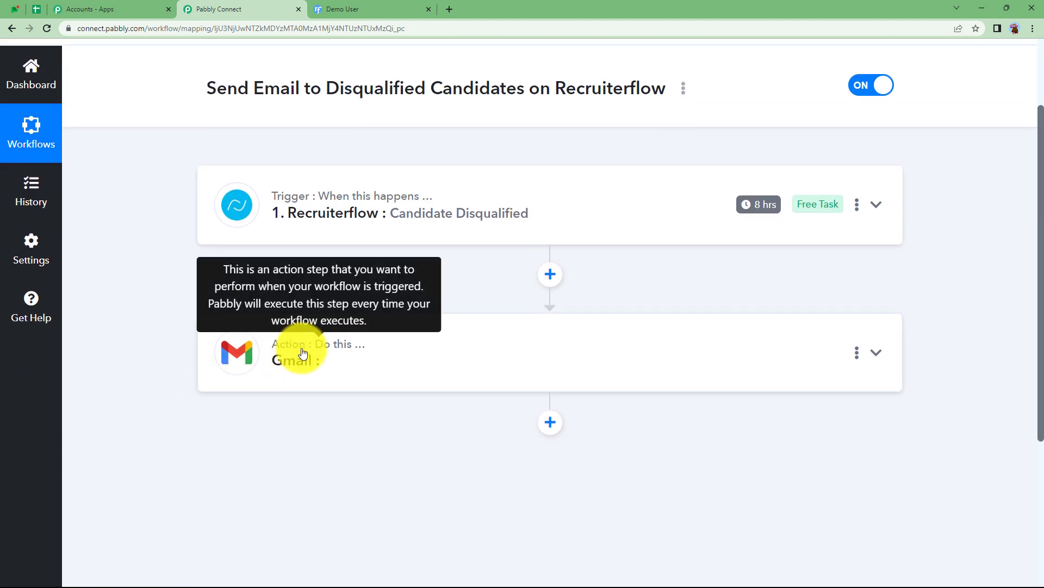
{"action": "left_click", "coordinate": [306, 362]}
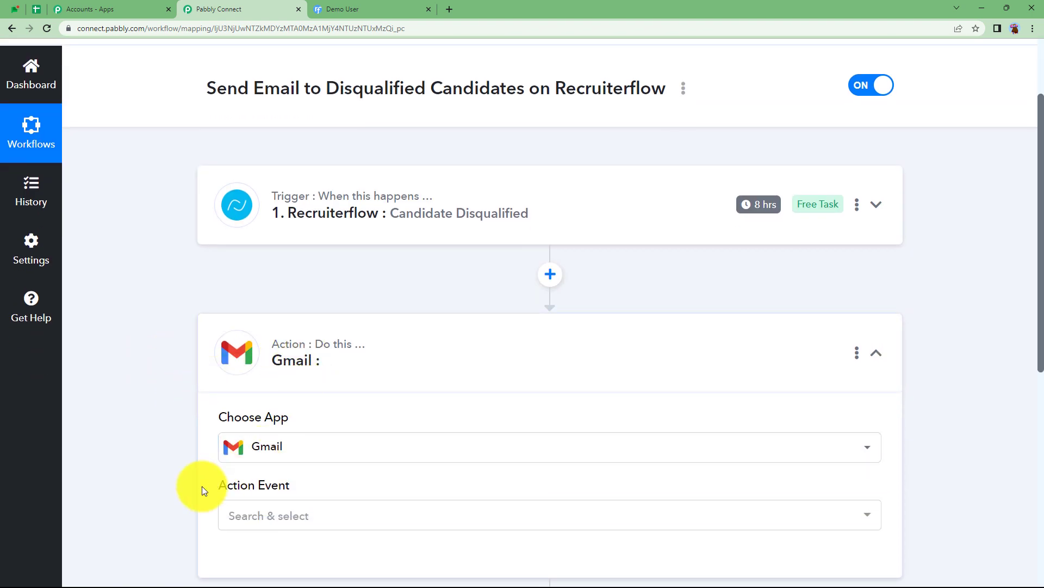
{"action": "scroll", "coordinate": [206, 451], "scroll_direction": "down", "scroll_amount": 2}
{"action": "left_click", "coordinate": [255, 411]}
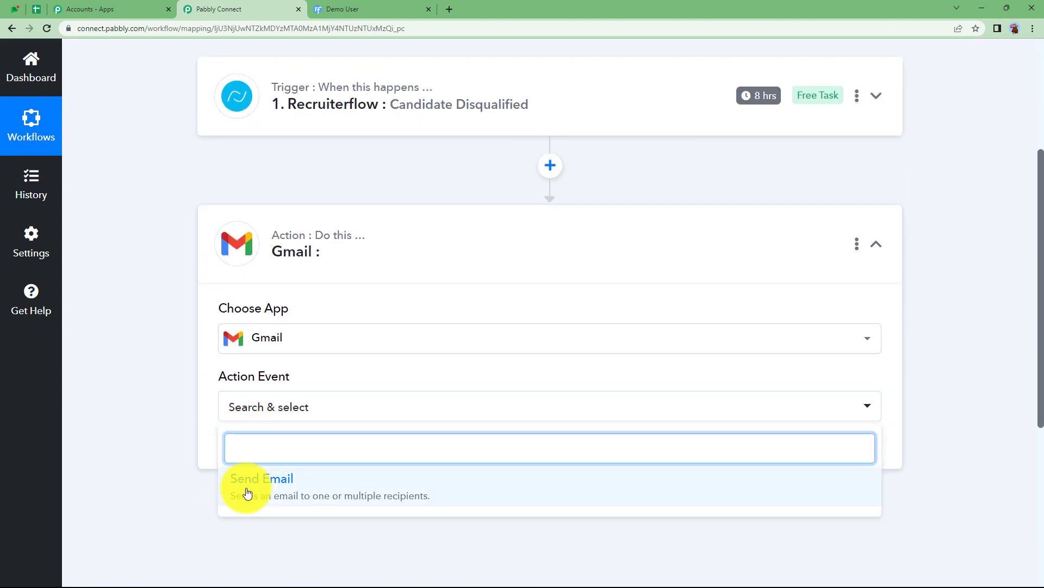
{"action": "left_click", "coordinate": [248, 493]}
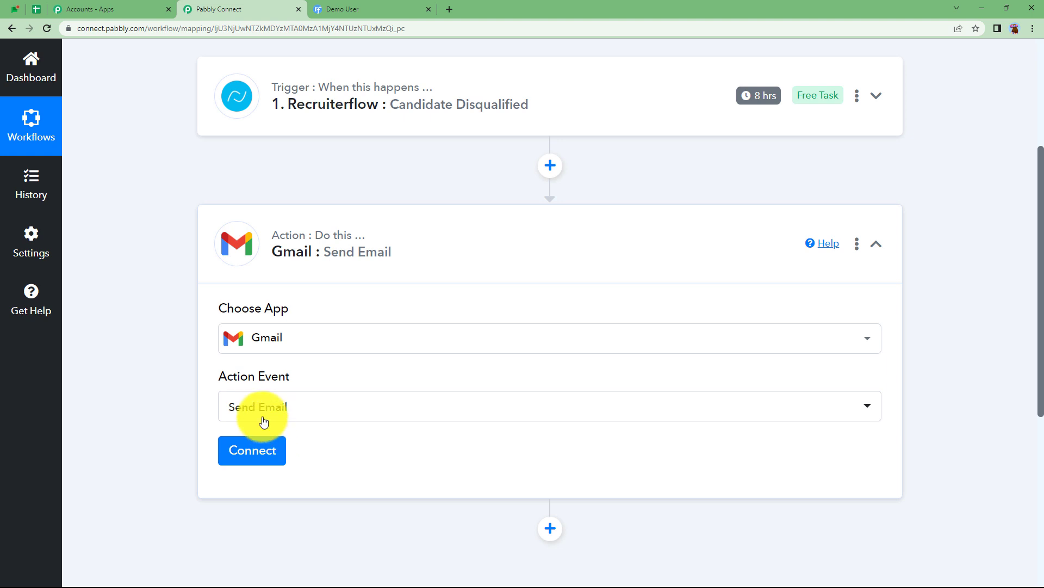
Step: Connect the Gmail action through a new connection and authorize the Gmail account
{"action": "left_click", "coordinate": [251, 449]}
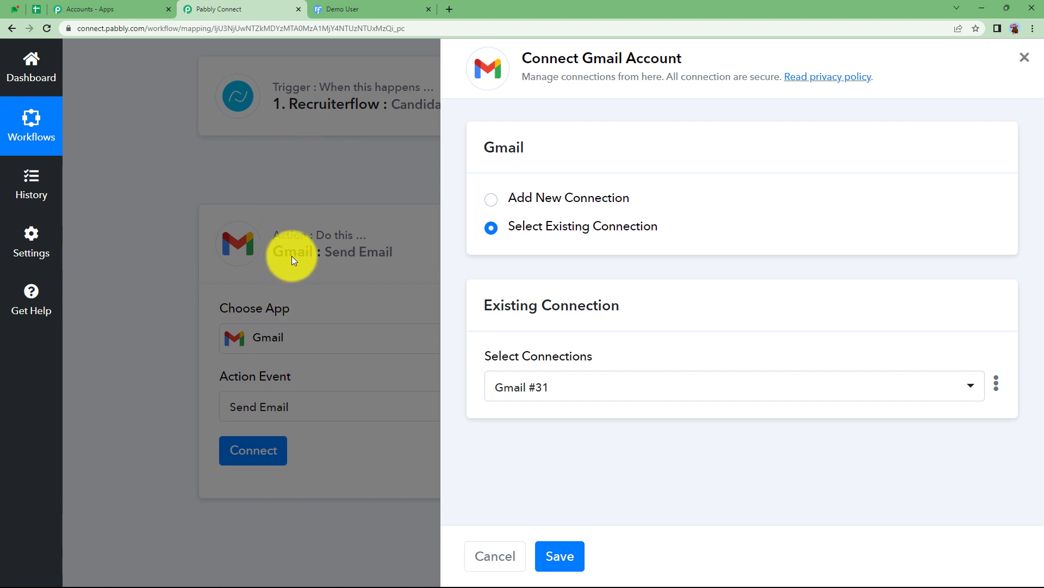
{"action": "left_click", "coordinate": [509, 199]}
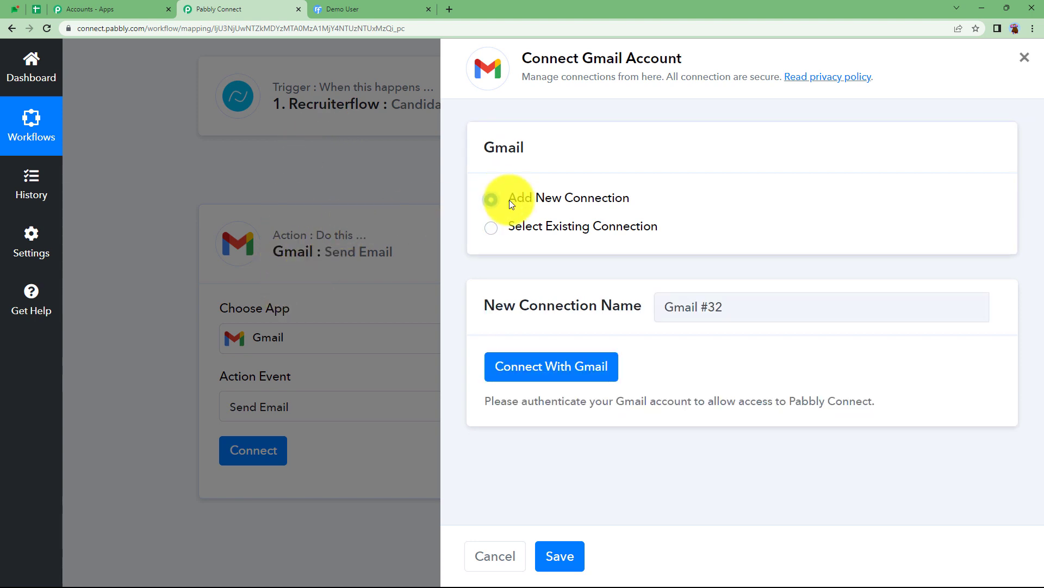
{"action": "left_click", "coordinate": [572, 376]}
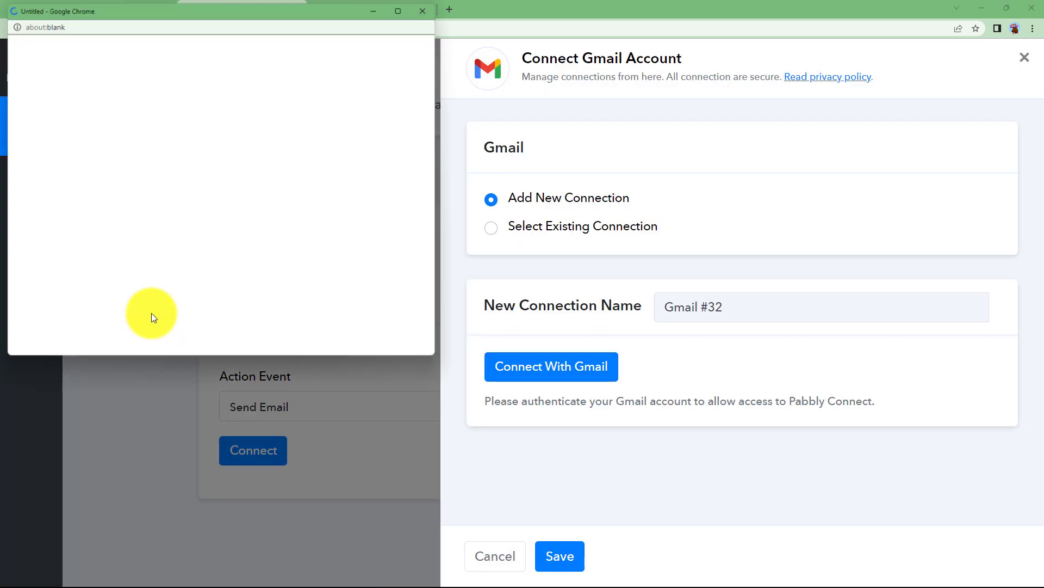
{"action": "left_click", "coordinate": [304, 311]}
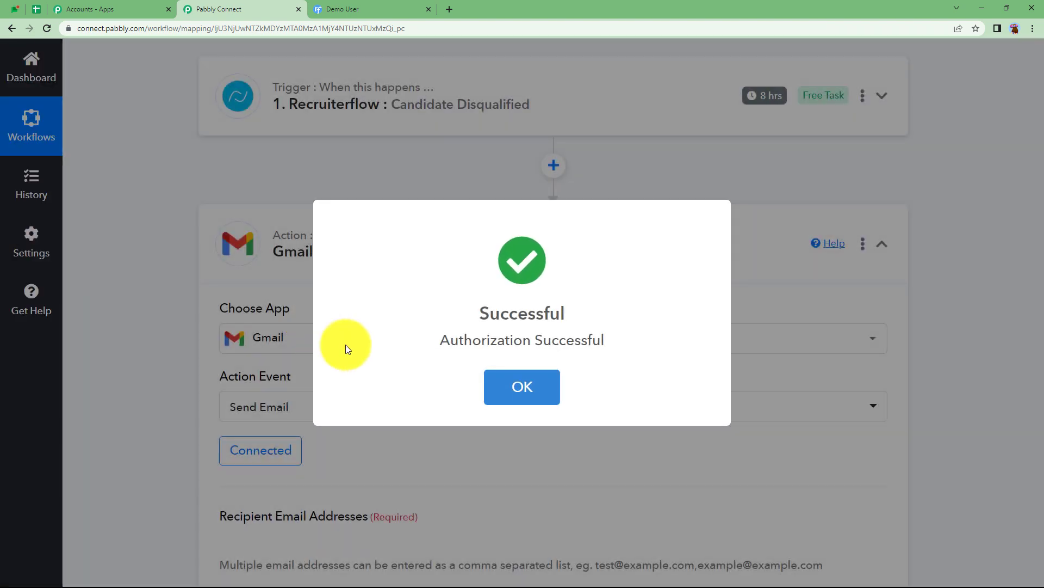
{"action": "scroll", "coordinate": [206, 455], "scroll_direction": "down", "scroll_amount": 5}
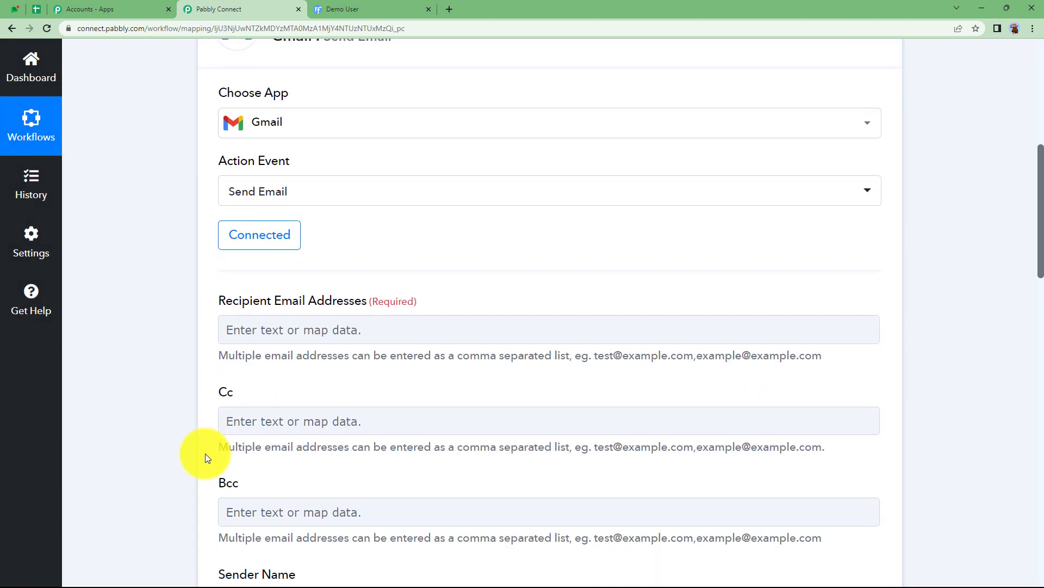
{"action": "scroll", "coordinate": [205, 453], "scroll_direction": "down", "scroll_amount": 4}
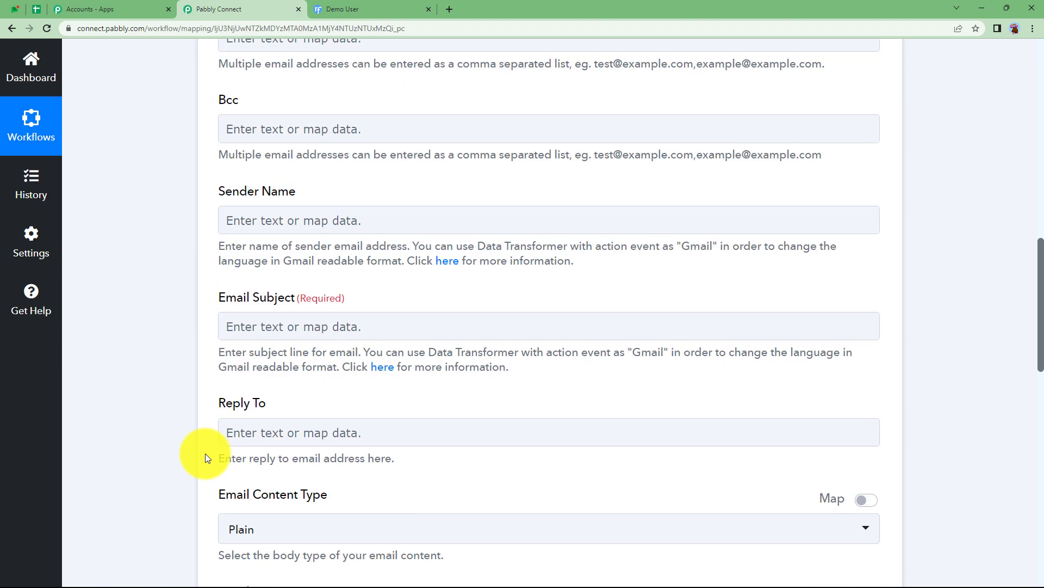
Step: Map the Gmail step's recipient email address to the Email 0 field from the Recruiterflow trigger
{"action": "scroll", "coordinate": [204, 457], "scroll_direction": "up", "scroll_amount": 2}
{"action": "scroll", "coordinate": [204, 457], "scroll_direction": "up", "scroll_amount": 3}
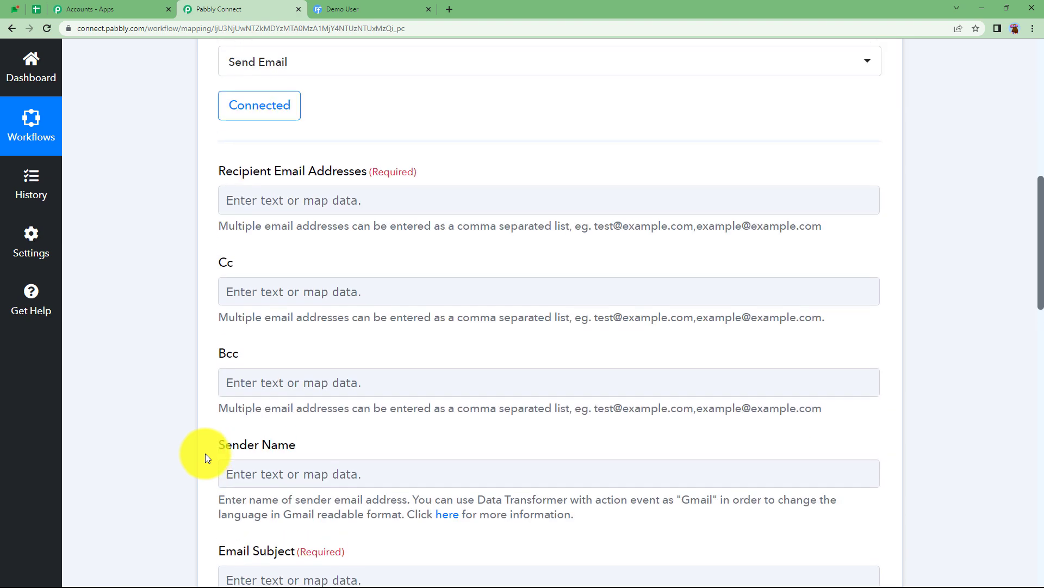
{"action": "left_click", "coordinate": [283, 321]}
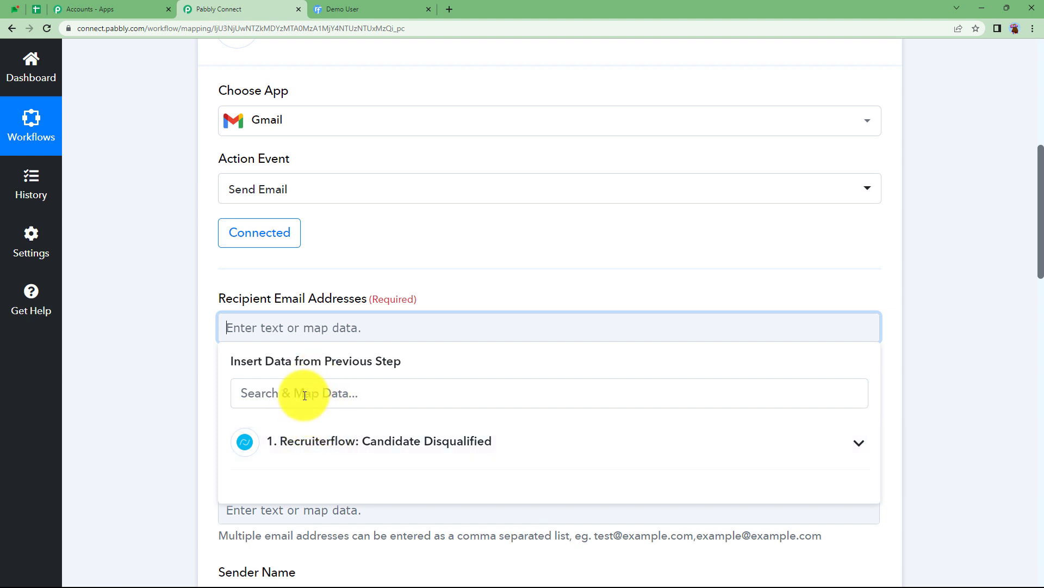
{"action": "scroll", "coordinate": [213, 391], "scroll_direction": "up", "scroll_amount": 5}
{"action": "scroll", "coordinate": [213, 390], "scroll_direction": "up", "scroll_amount": 2}
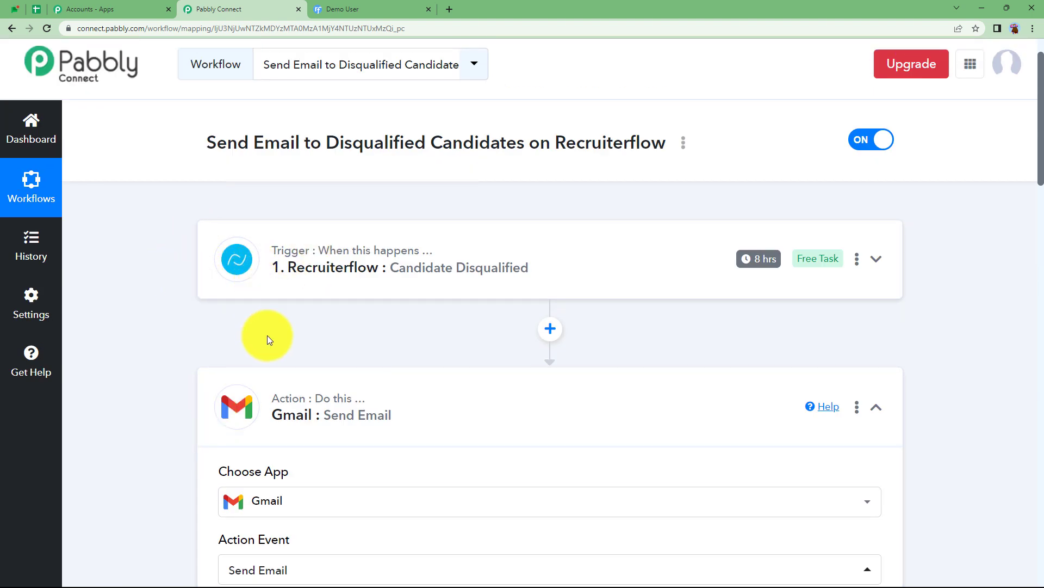
{"action": "scroll", "coordinate": [163, 405], "scroll_direction": "down", "scroll_amount": 6}
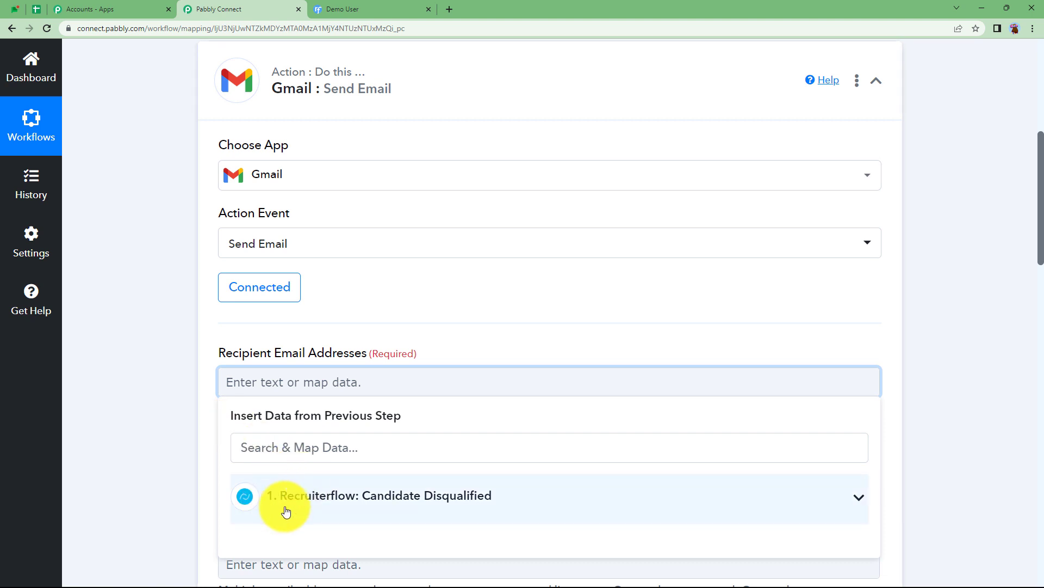
{"action": "scroll", "coordinate": [309, 408], "scroll_direction": "down", "scroll_amount": 2}
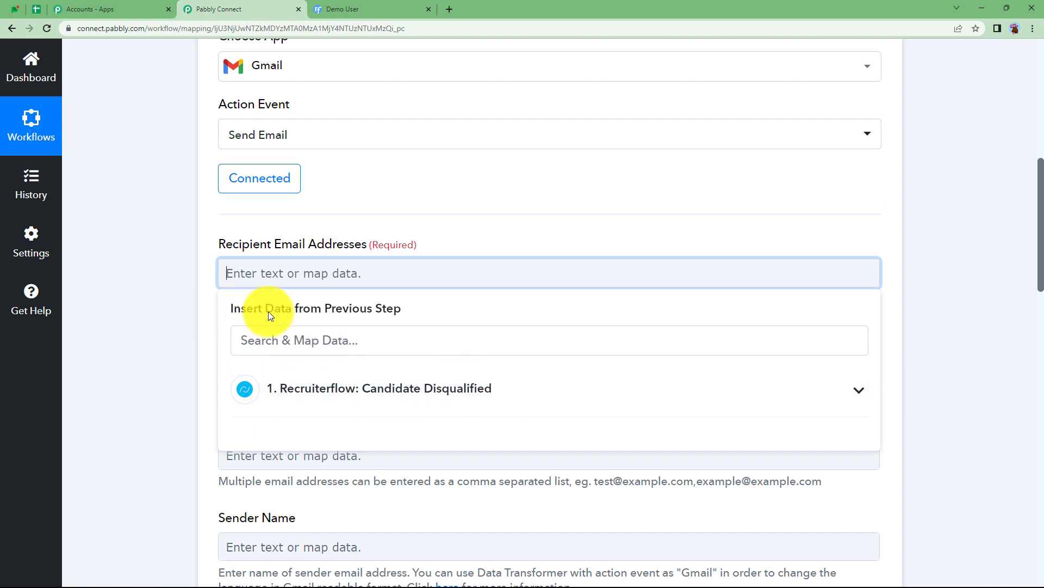
{"action": "left_click", "coordinate": [386, 376]}
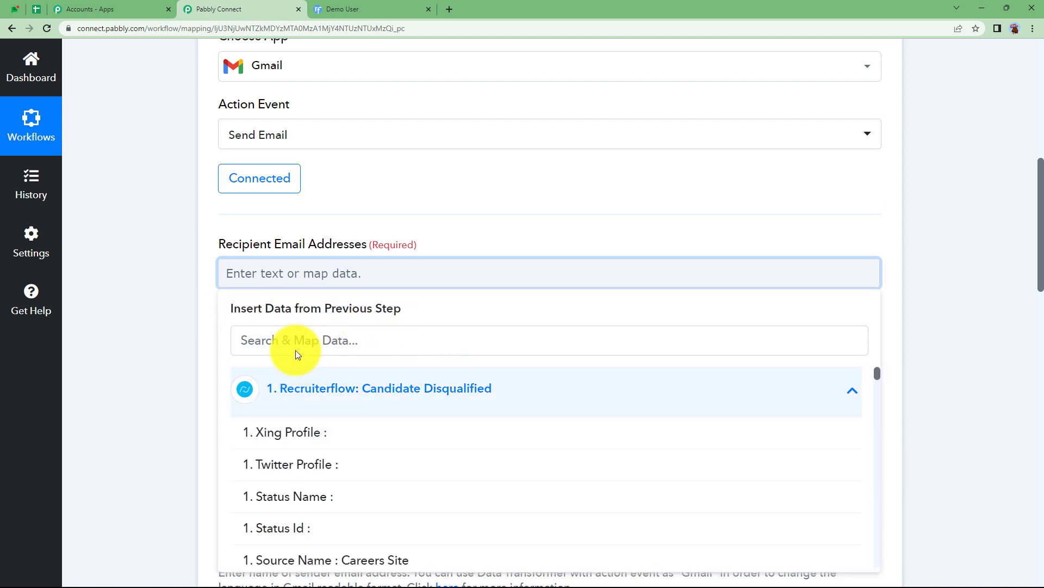
{"action": "left_click", "coordinate": [286, 332]}
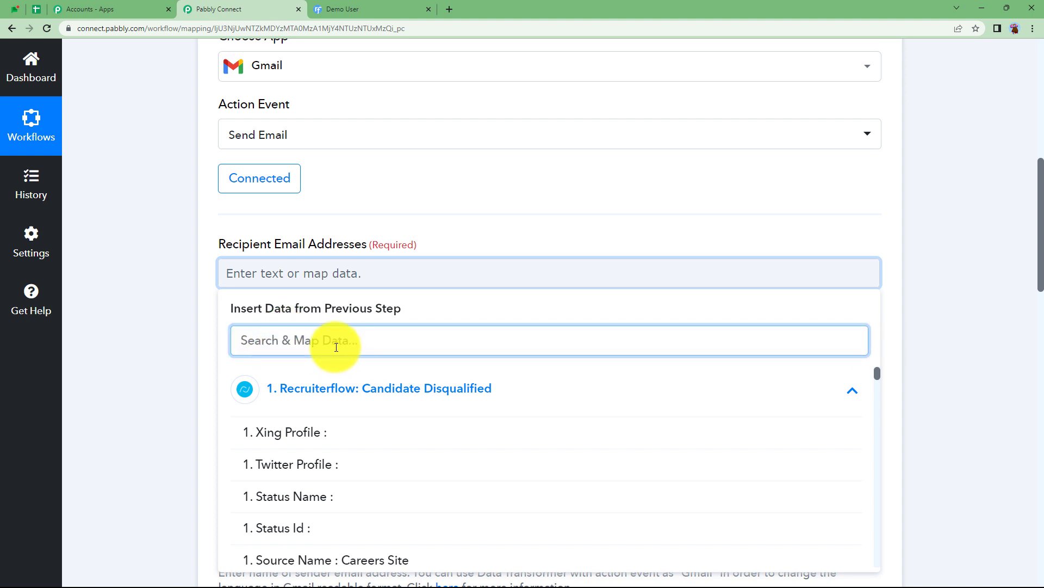
{"action": "type", "text": "@"}
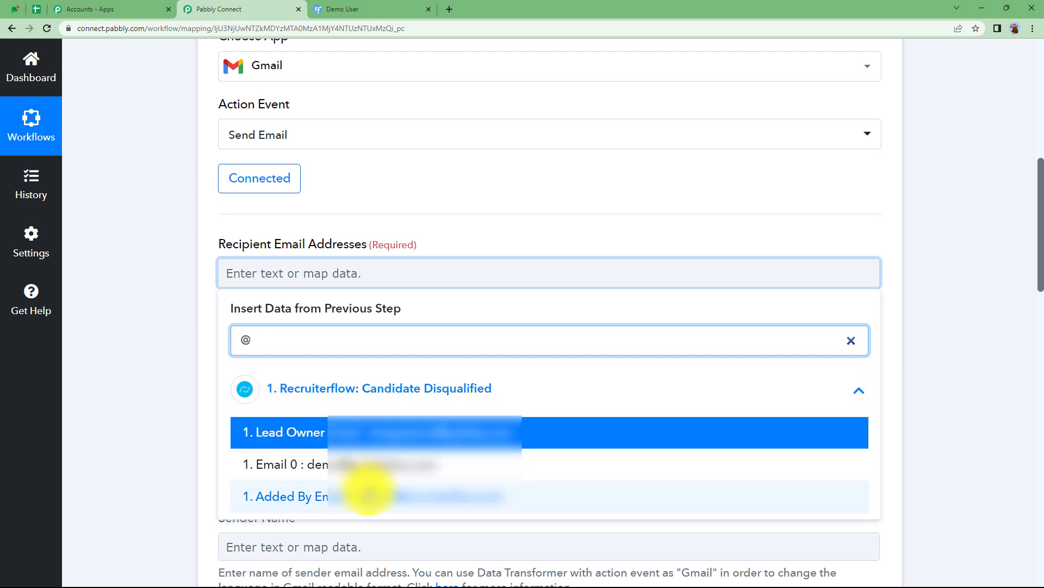
{"action": "left_click", "coordinate": [360, 463]}
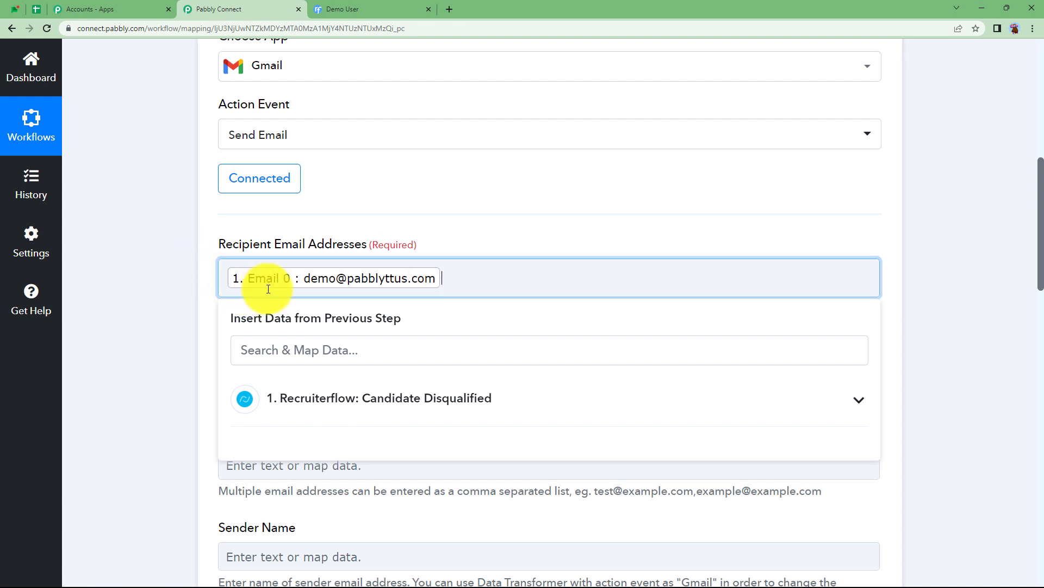
{"action": "left_click", "coordinate": [207, 312]}
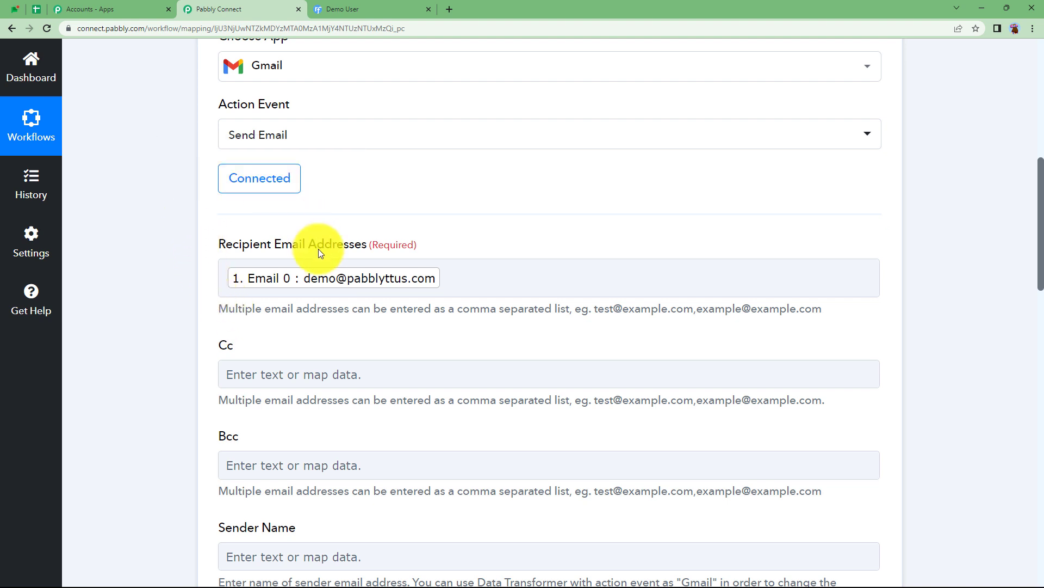
{"action": "left_click", "coordinate": [329, 278]}
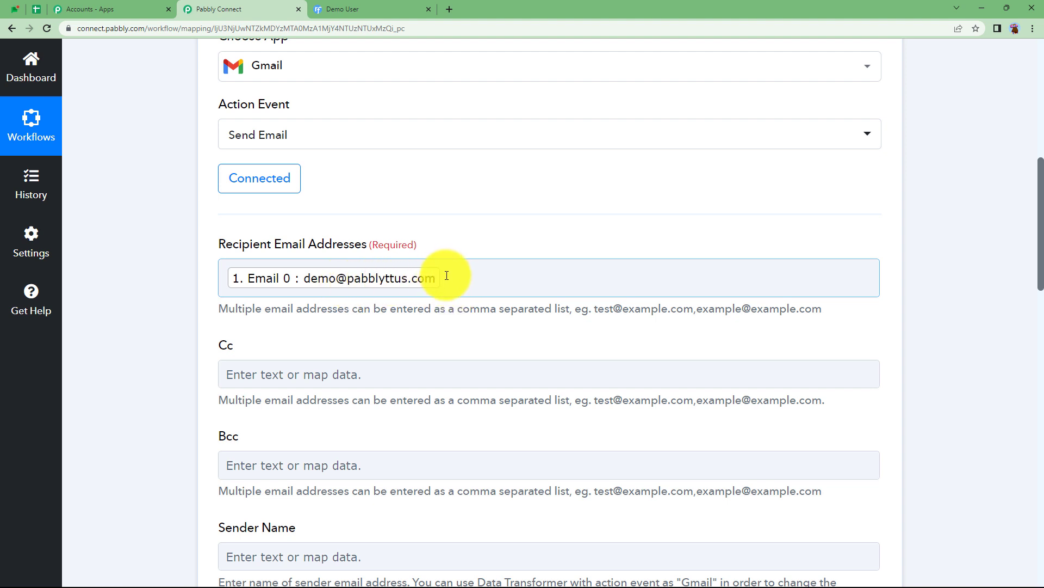
Step: Map the Sender Name to the Lead Owner First Name from the Recruiterflow trigger
{"action": "scroll", "coordinate": [189, 361], "scroll_direction": "down", "scroll_amount": 5}
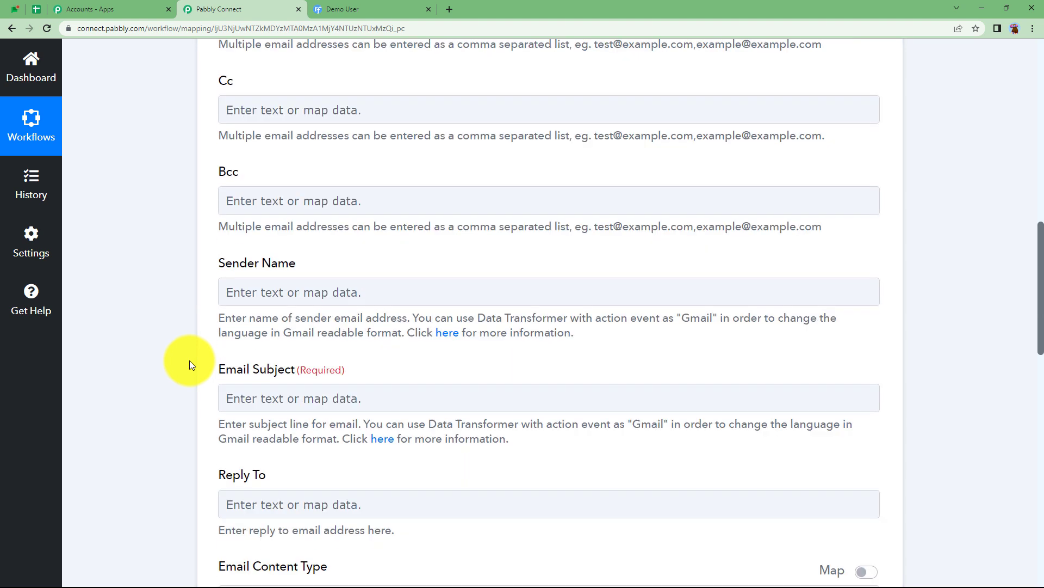
{"action": "left_click", "coordinate": [263, 285]}
{"action": "left_click", "coordinate": [287, 397]}
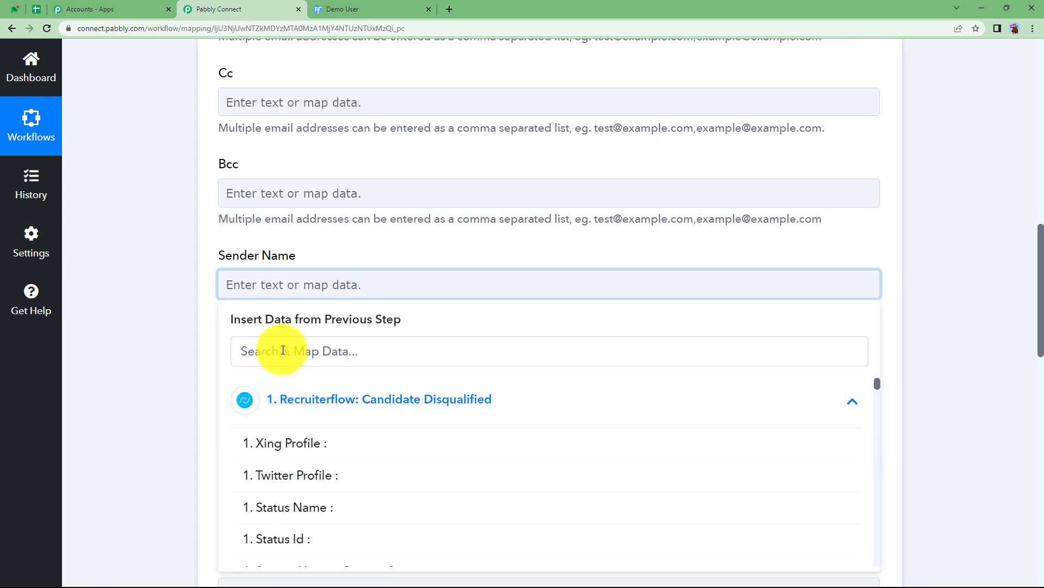
{"action": "left_click", "coordinate": [283, 350]}
{"action": "type", "text": "inte"}
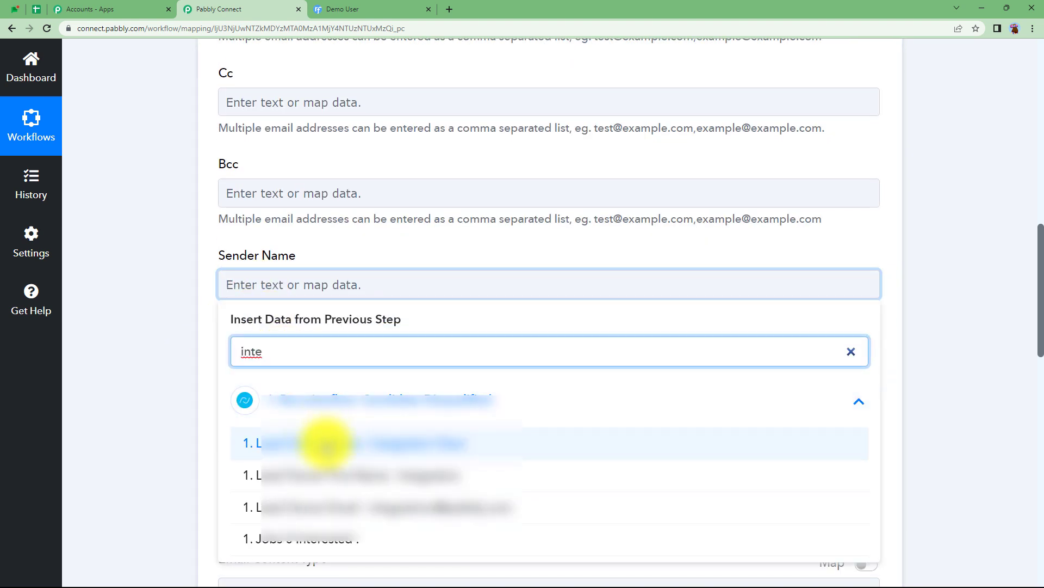
{"action": "left_click", "coordinate": [333, 475]}
{"action": "left_click", "coordinate": [175, 333]}
Step: Set the email subject to "Regarding the Job you applied at" followed by the mapped Source Name from the Recruiterflow trigger
{"action": "scroll", "coordinate": [176, 333], "scroll_direction": "down", "scroll_amount": 2}
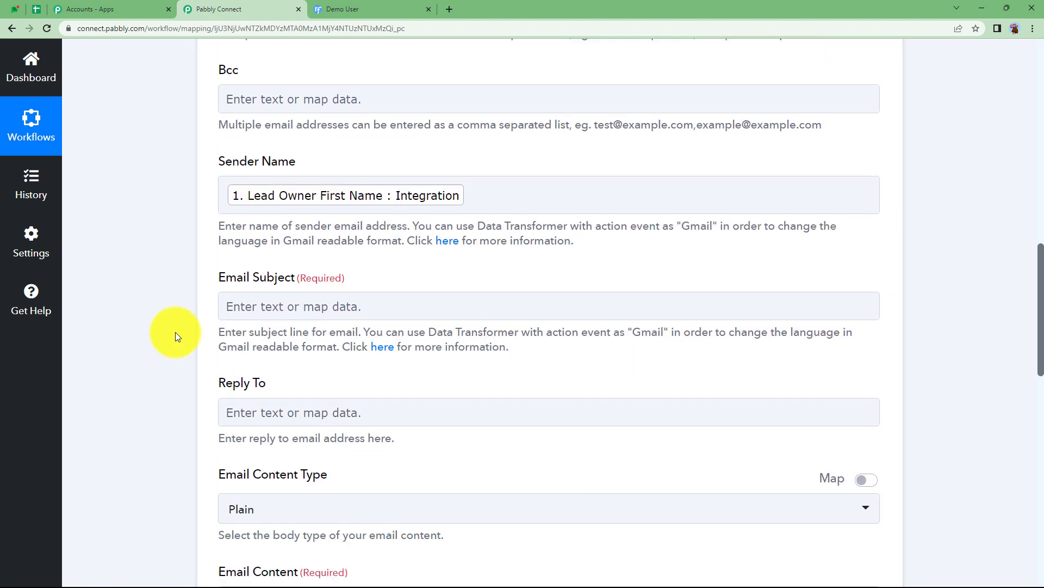
{"action": "left_click", "coordinate": [276, 293]}
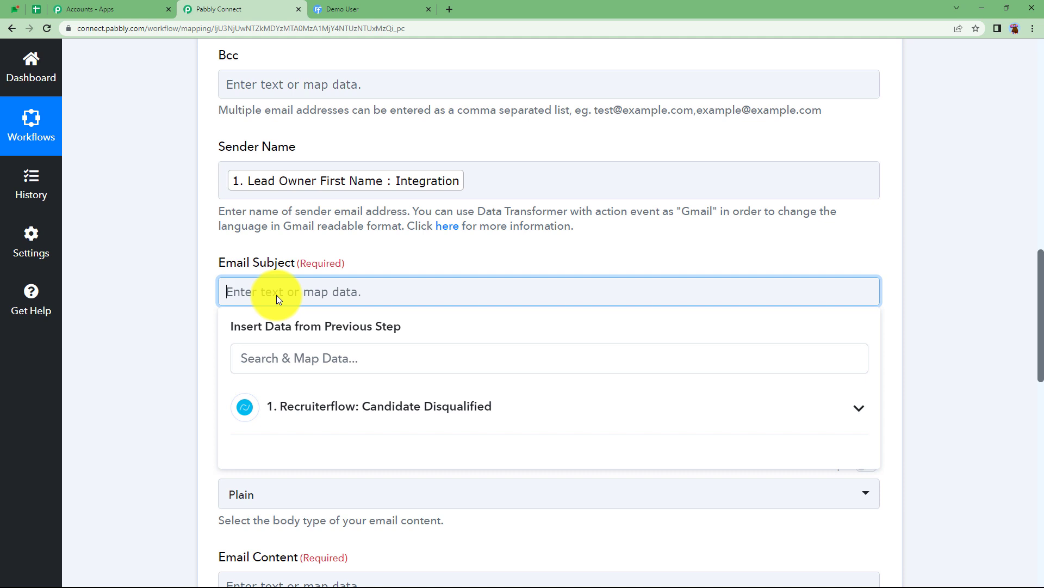
{"action": "type", "text": "Regarding the Job you applied at"}
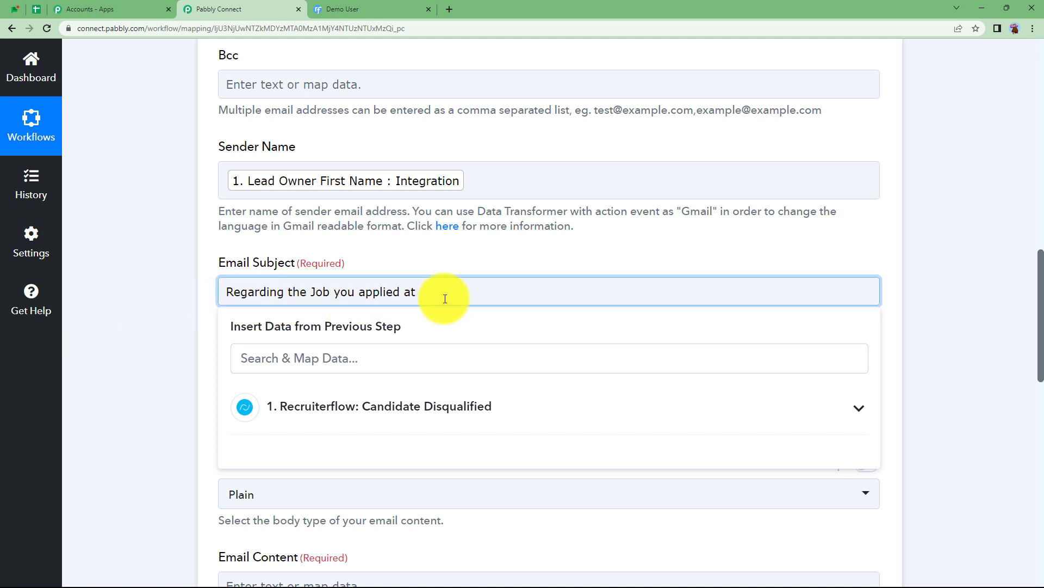
{"action": "left_click", "coordinate": [439, 407]}
{"action": "left_click", "coordinate": [343, 361]}
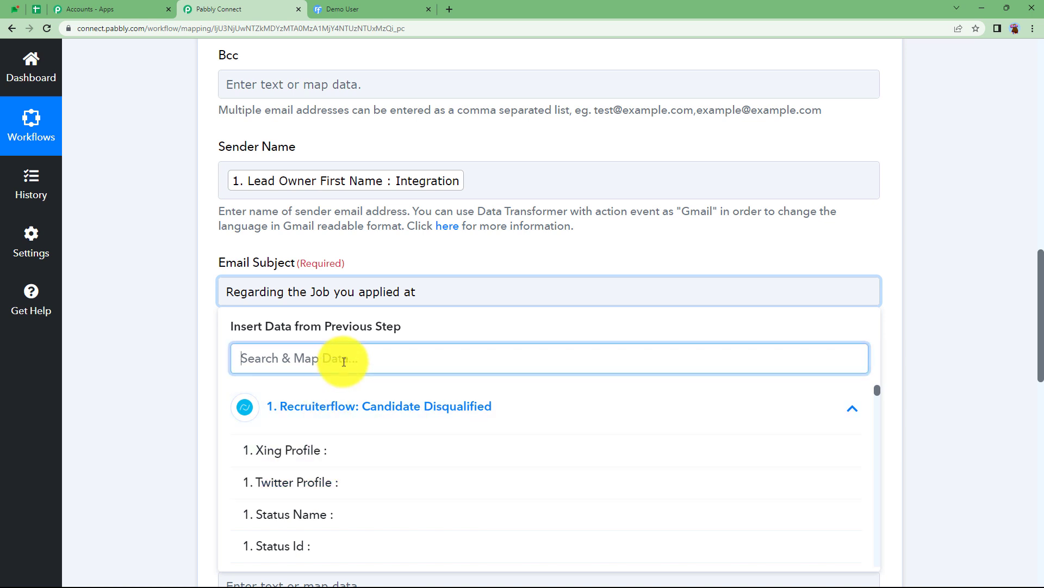
{"action": "type", "text": "carr"}
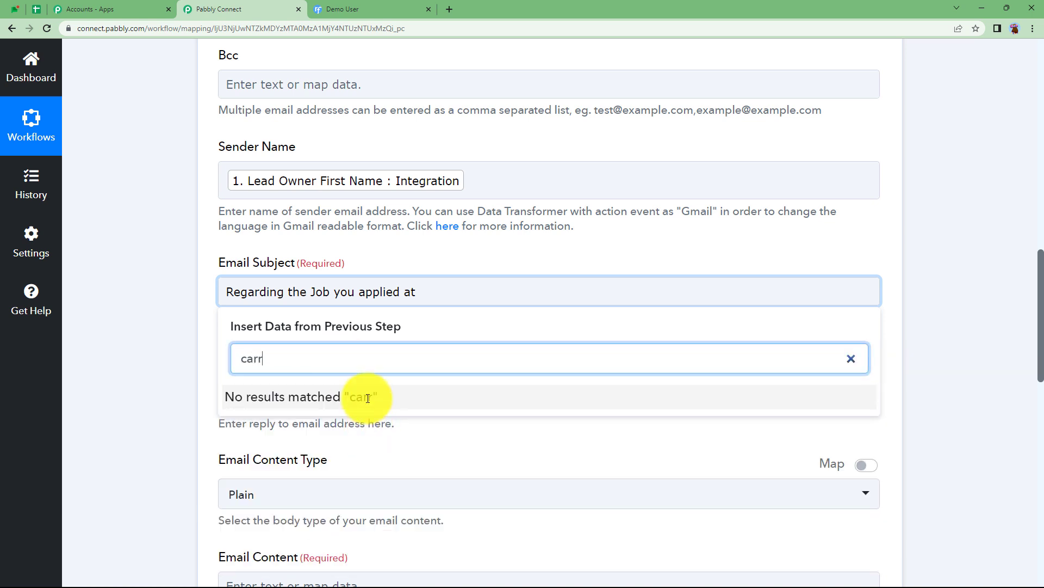
{"action": "key", "text": "BackSpace"}
{"action": "left_click", "coordinate": [366, 438]}
{"action": "left_click", "coordinate": [562, 292]}
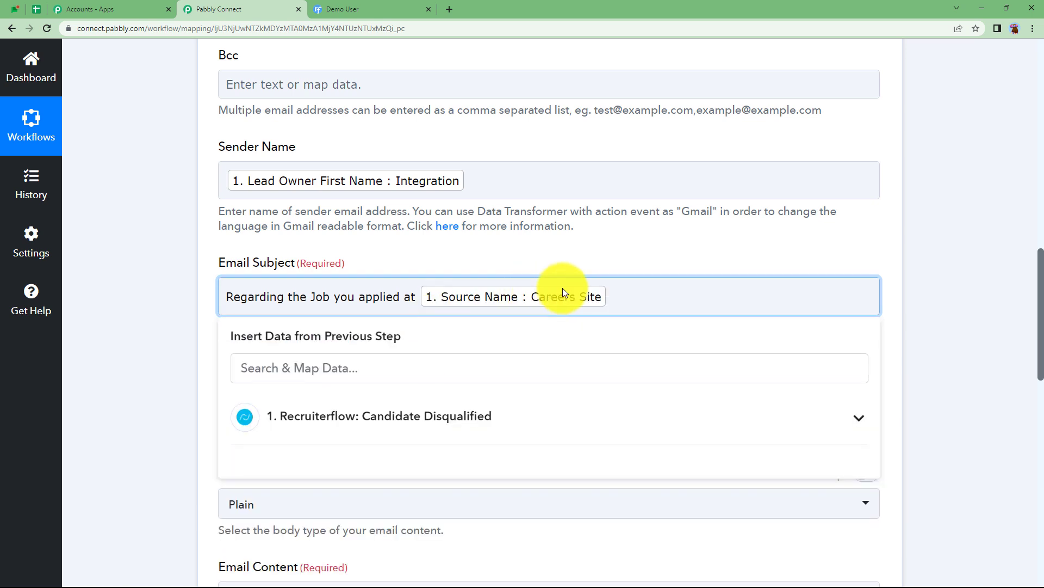
{"action": "left_click", "coordinate": [210, 325]}
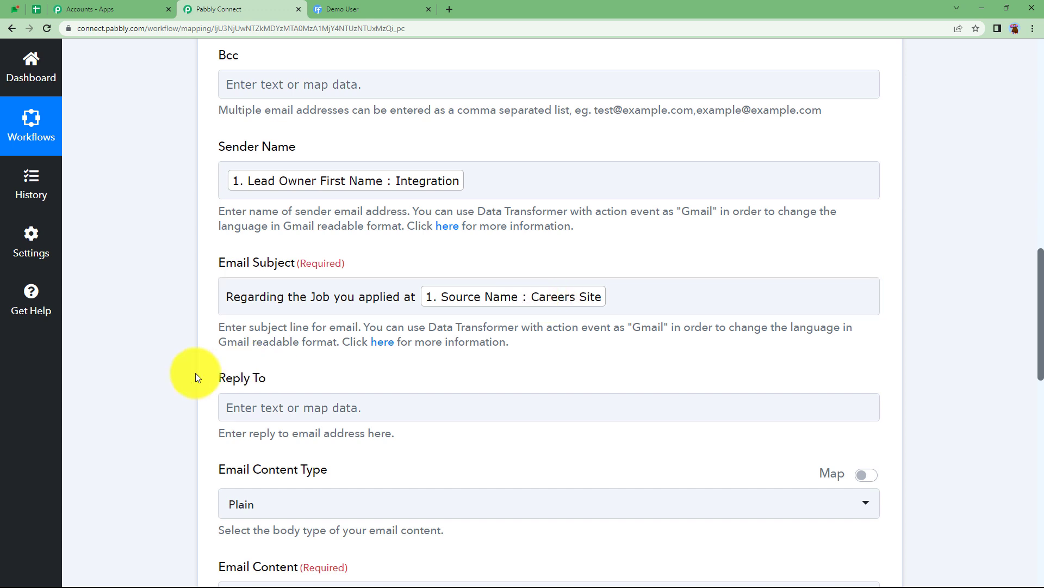
Step: Copy the full rejection letter from the "paste" file in Notepad into the Gmail step's Email Content
{"action": "scroll", "coordinate": [145, 442], "scroll_direction": "down", "scroll_amount": 1}
{"action": "scroll", "coordinate": [144, 442], "scroll_direction": "down", "scroll_amount": 5}
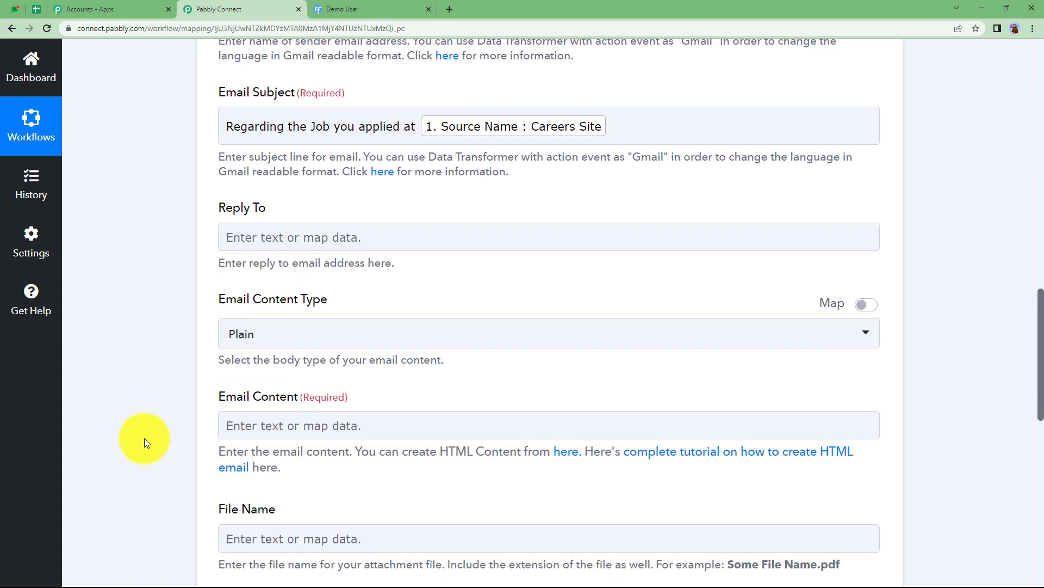
{"action": "left_click", "coordinate": [261, 321]}
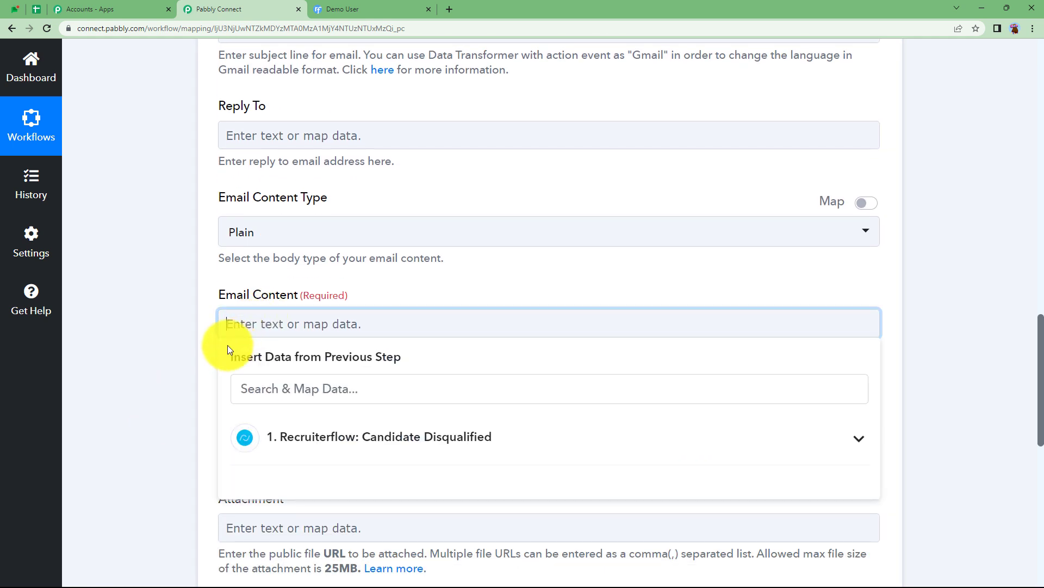
{"action": "scroll", "coordinate": [185, 376], "scroll_direction": "down", "scroll_amount": 1}
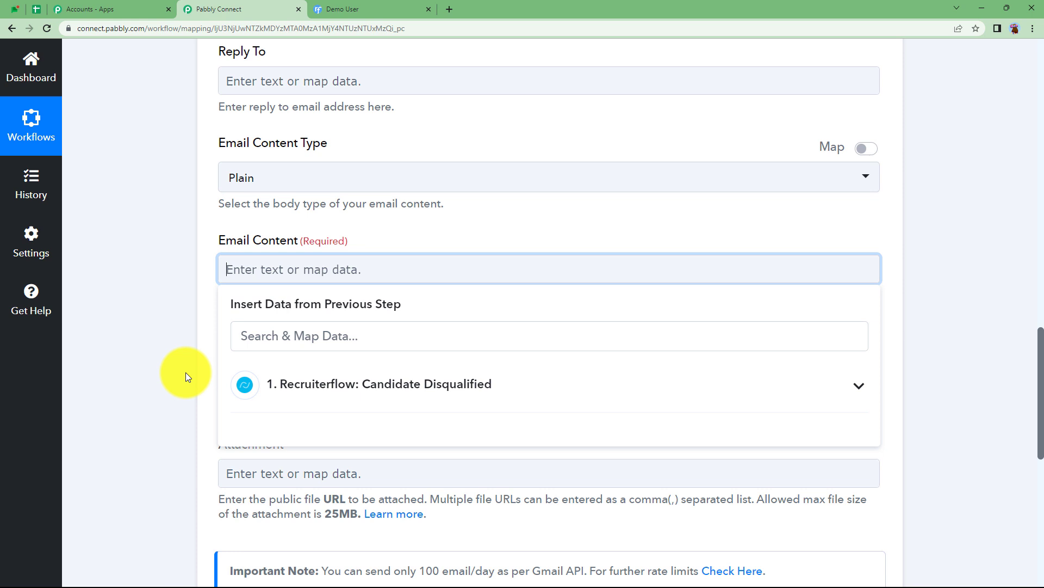
{"action": "left_click", "coordinate": [201, 394]}
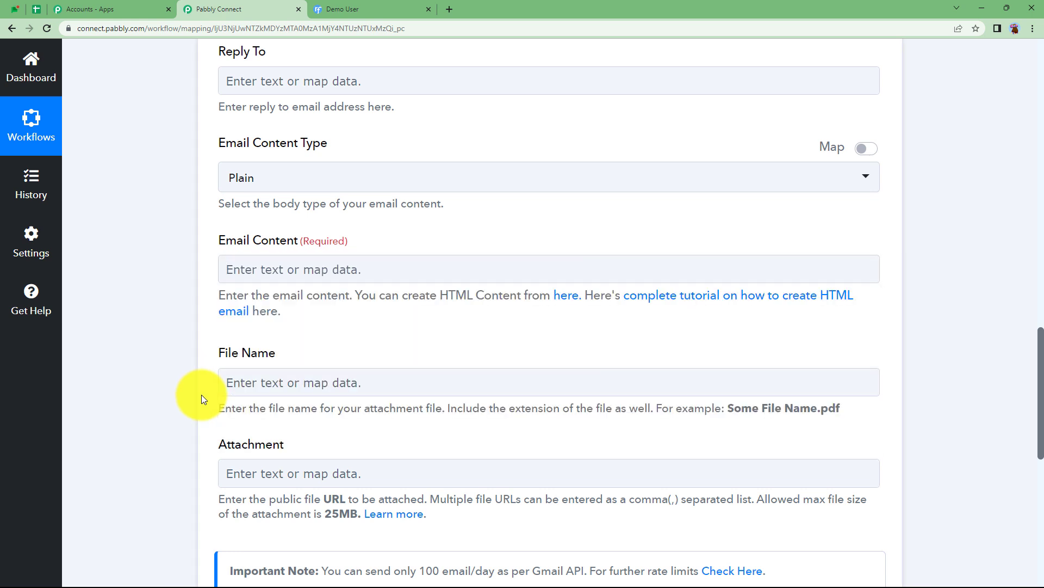
{"action": "key", "text": "alt+Tab"}
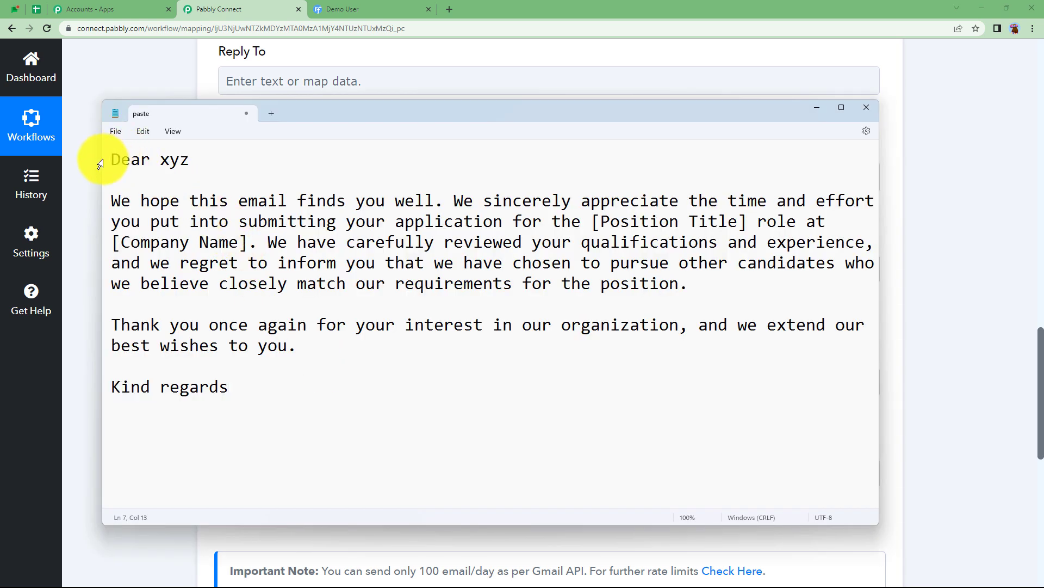
{"action": "left_click_drag", "start_coordinate": [113, 160], "coordinate": [254, 387]}
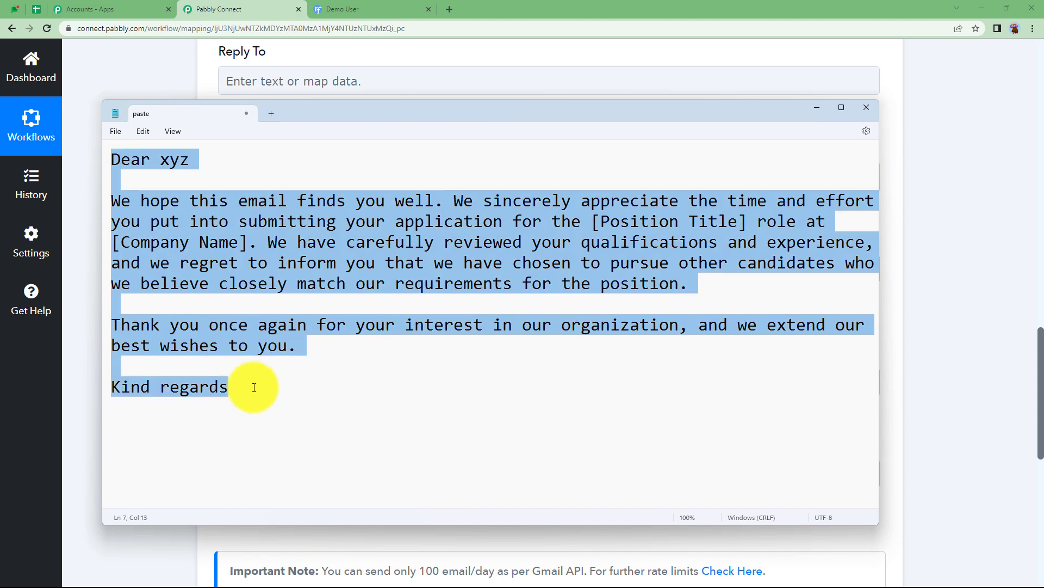
{"action": "left_click", "coordinate": [202, 101]}
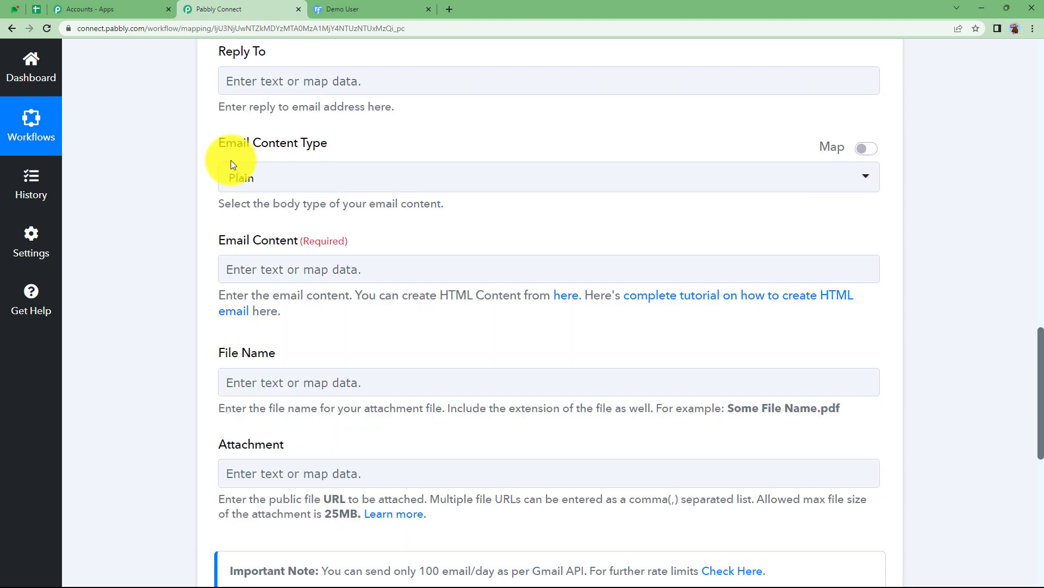
{"action": "left_click", "coordinate": [302, 273]}
{"action": "type", "text": "Dear xyzWe hope this email finds you well. We sincerely appreciate the time and effort you put into submitting your application for the [Position Title] role at [Company Name]. We have carefully reviewed your qualifications and experience, and we regret to inform you that we have chosen to pursue other candidates who we believe closely match our requirements for the position.Thank you once again for your interest in our organization, and we extend our best wishes to you.Kind regards"}
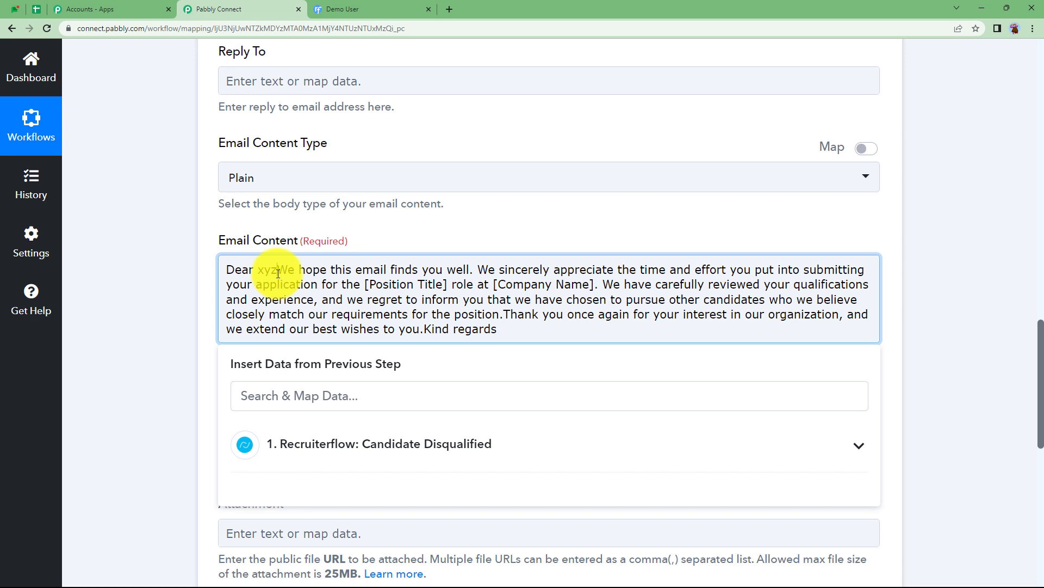
Step: Replace "xyz" in the email greeting with the trigger's mapped Name, followed by a comma and a blank line
{"action": "key", "text": "Return"}
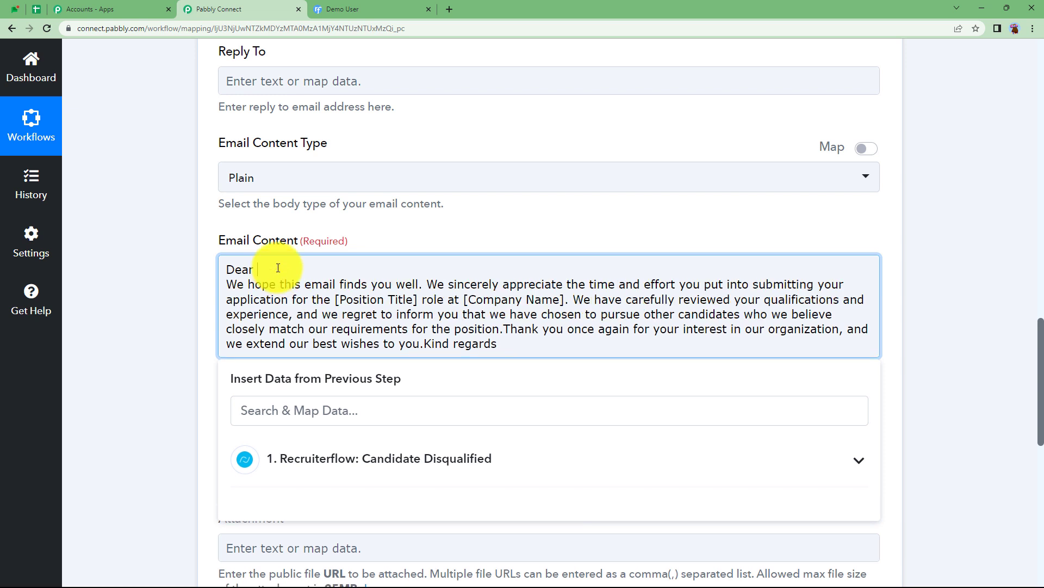
{"action": "left_click", "coordinate": [334, 455]}
{"action": "left_click", "coordinate": [311, 409]}
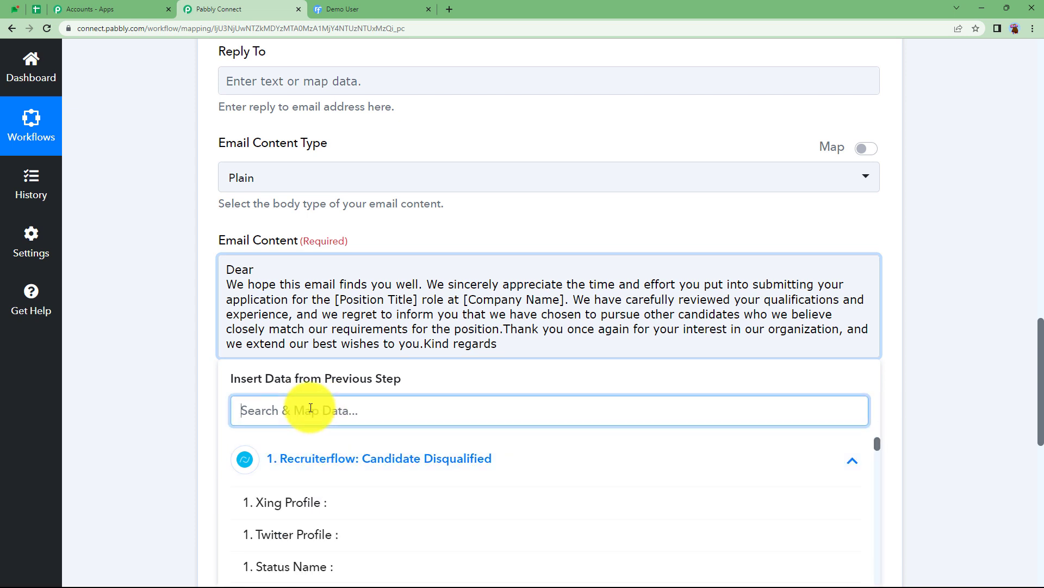
{"action": "type", "text": "demo"}
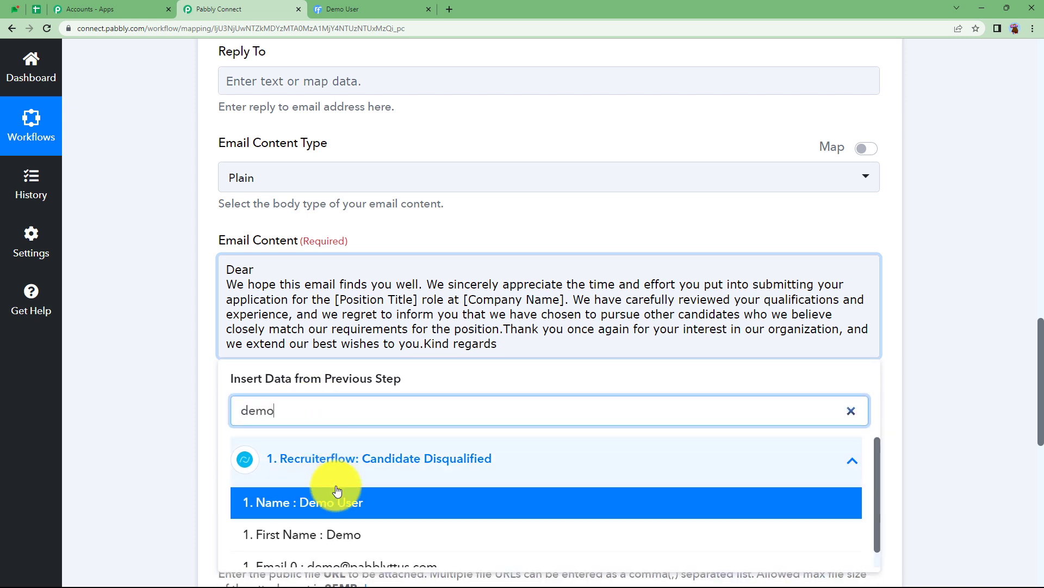
{"action": "left_click", "coordinate": [337, 503]}
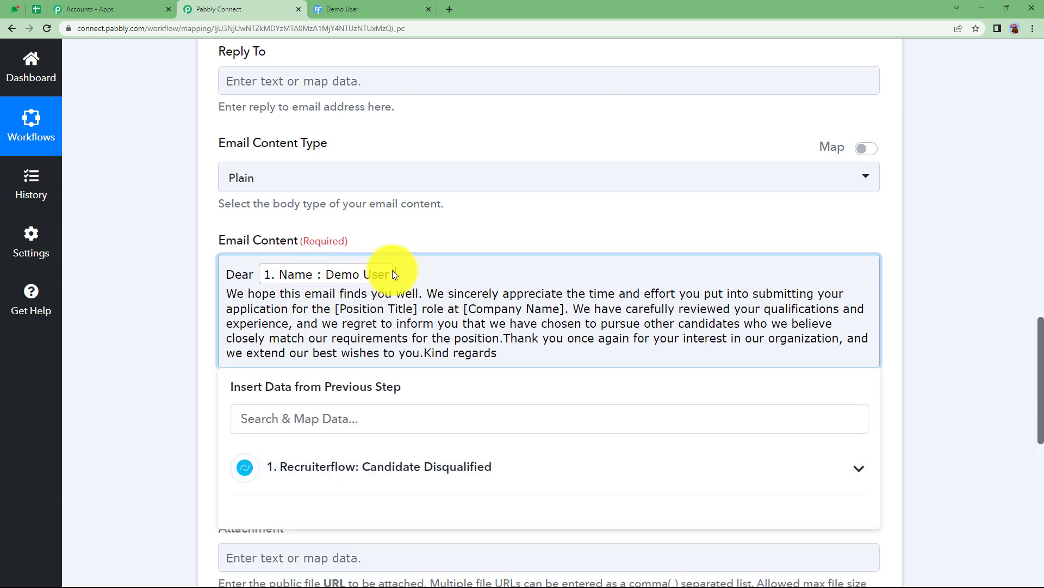
{"action": "type", "text": ","}
{"action": "key", "text": "Return"}
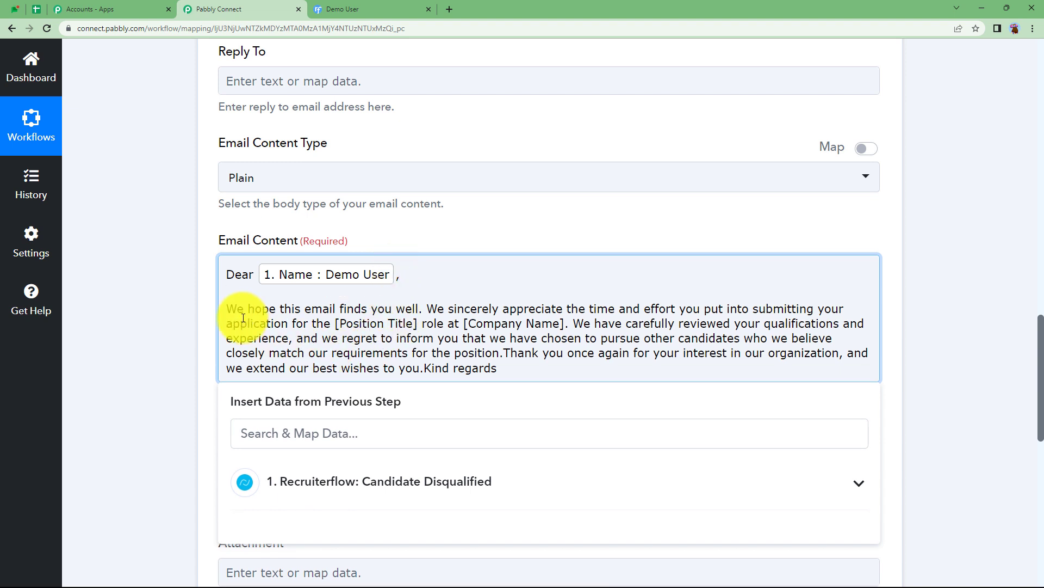
Step: Replace "[Position Title]" in the email content with "pot of" followed by the mapped Jobs 0 Name from the Recruiterflow trigger
{"action": "left_click", "coordinate": [417, 326]}
{"action": "key", "text": "BackSpace"}
{"action": "key", "text": "BackSpace"}
{"action": "key", "text": "BackSpace"}
{"action": "key", "text": "BackSpace"}
{"action": "key", "text": "BackSpace"}
{"action": "key", "text": "BackSpace"}
{"action": "key", "text": "BackSpace"}
{"action": "key", "text": "BackSpace"}
{"action": "key", "text": "BackSpace"}
{"action": "key", "text": "BackSpace"}
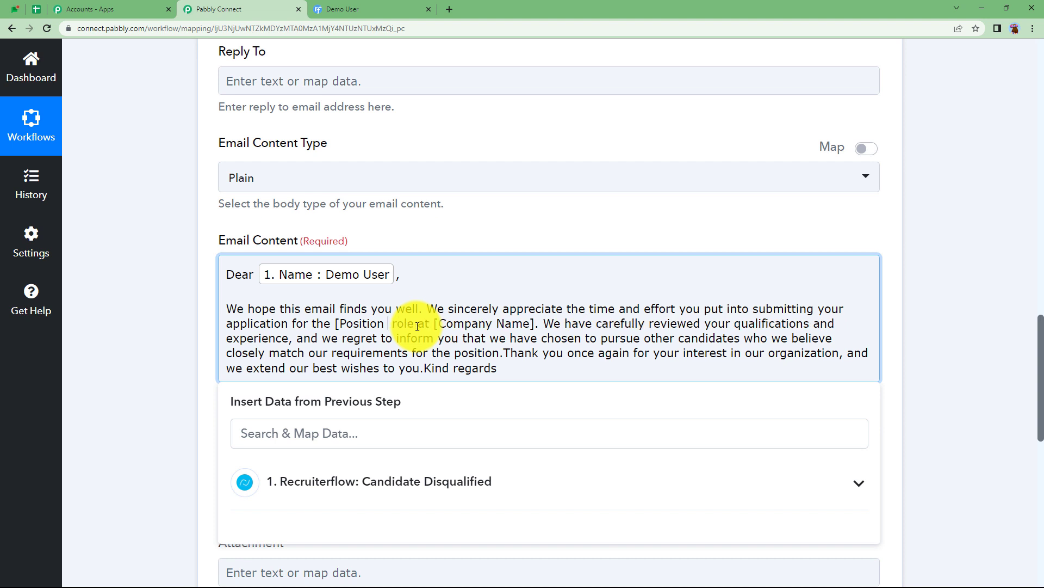
{"action": "key", "text": "BackSpace"}
{"action": "key", "text": "BackSpace"}
{"action": "key", "text": "BackSpace"}
{"action": "key", "text": "BackSpace"}
{"action": "key", "text": "BackSpace"}
{"action": "key", "text": "BackSpace"}
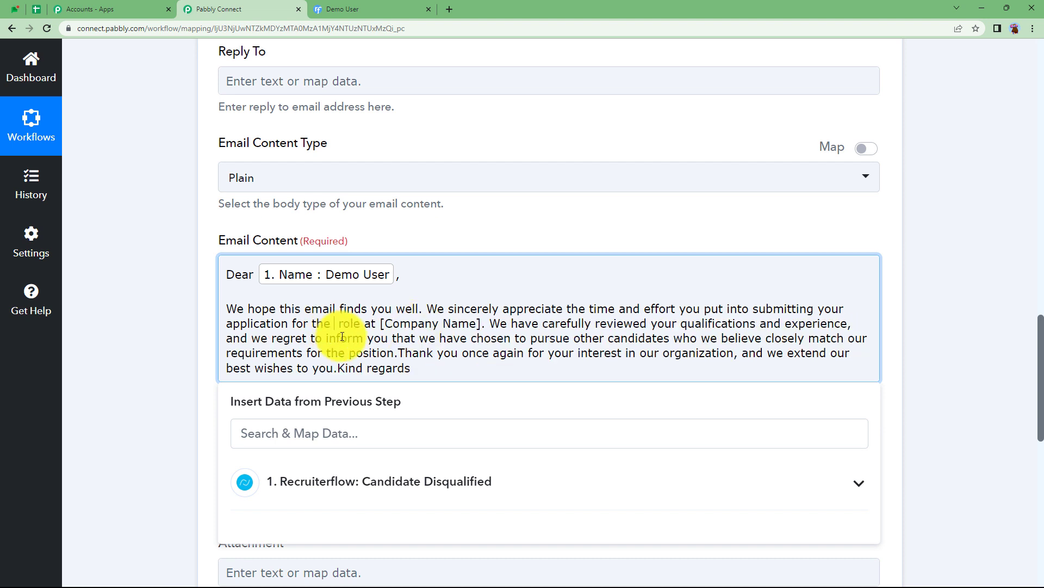
{"action": "type", "text": "pot of"}
{"action": "left_click", "coordinate": [386, 439]}
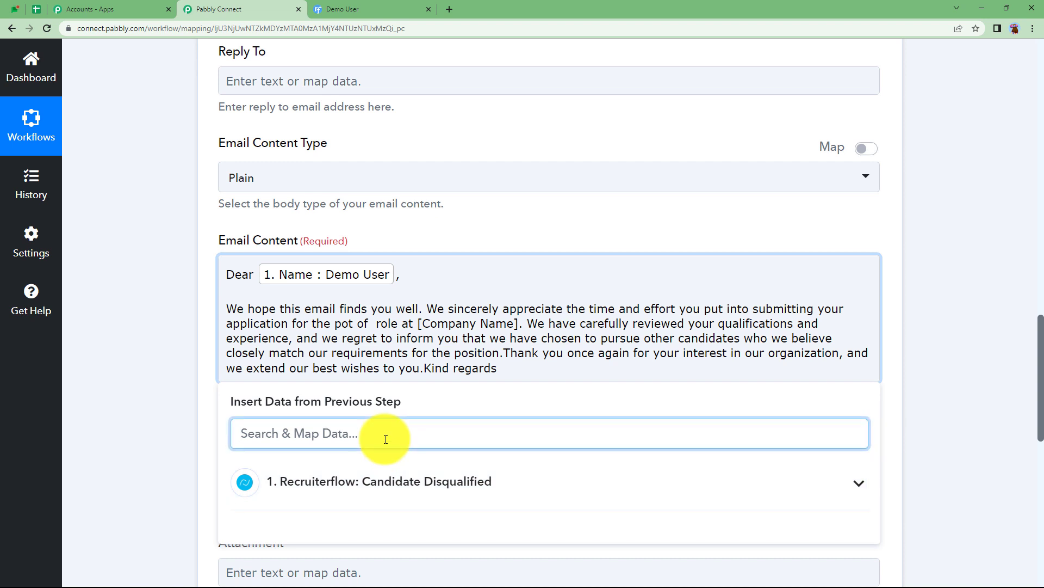
{"action": "type", "text": "video"}
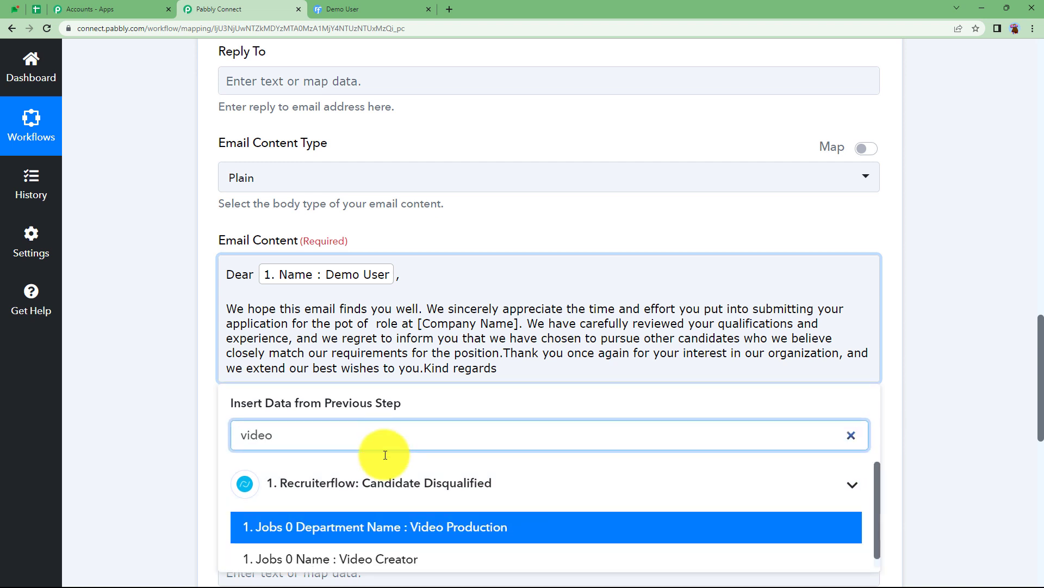
{"action": "left_click", "coordinate": [369, 559]}
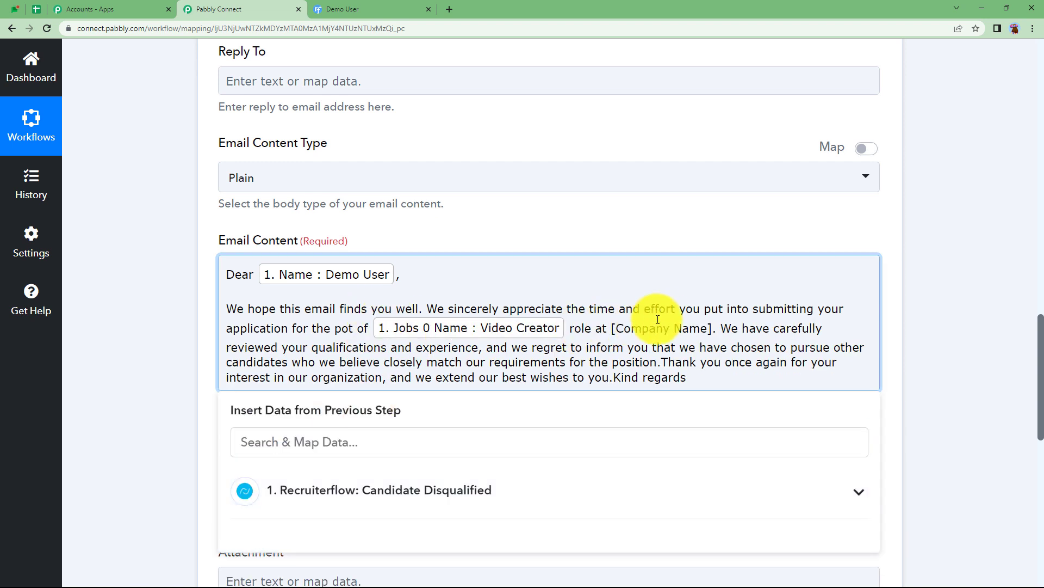
Step: Replace "[Company Name]" in the email content with the mapped Source Name from the Recruiterflow trigger
{"action": "left_click", "coordinate": [713, 325]}
{"action": "key", "text": "BackSpace"}
{"action": "key", "text": "BackSpace"}
{"action": "key", "text": "BackSpace"}
{"action": "key", "text": "BackSpace"}
{"action": "key", "text": "BackSpace"}
{"action": "key", "text": "BackSpace"}
{"action": "key", "text": "BackSpace"}
{"action": "key", "text": "BackSpace"}
{"action": "key", "text": "BackSpace"}
{"action": "key", "text": "BackSpace"}
{"action": "key", "text": "BackSpace"}
{"action": "key", "text": "BackSpace"}
{"action": "key", "text": "BackSpace"}
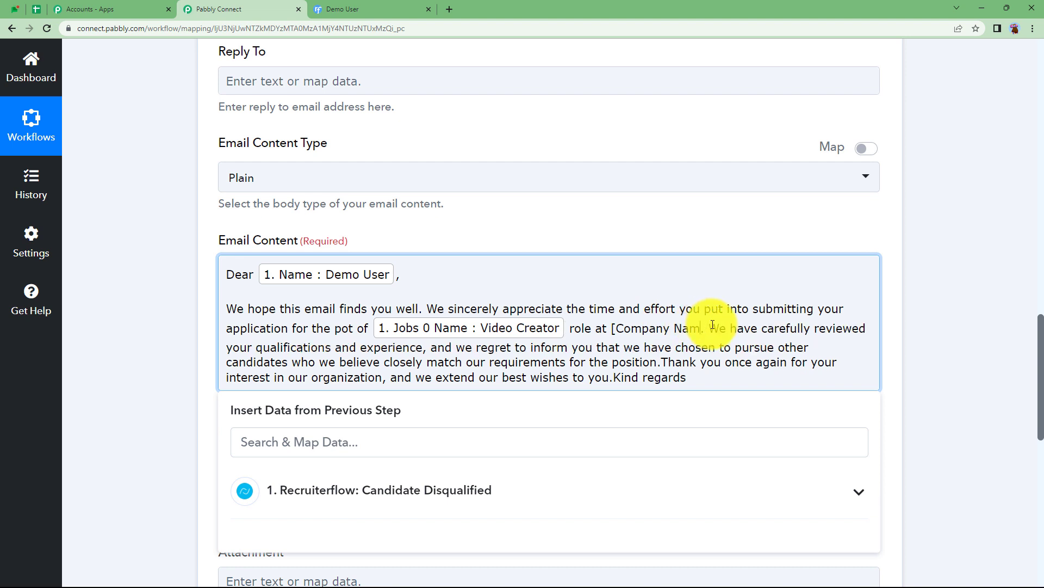
{"action": "key", "text": "BackSpace"}
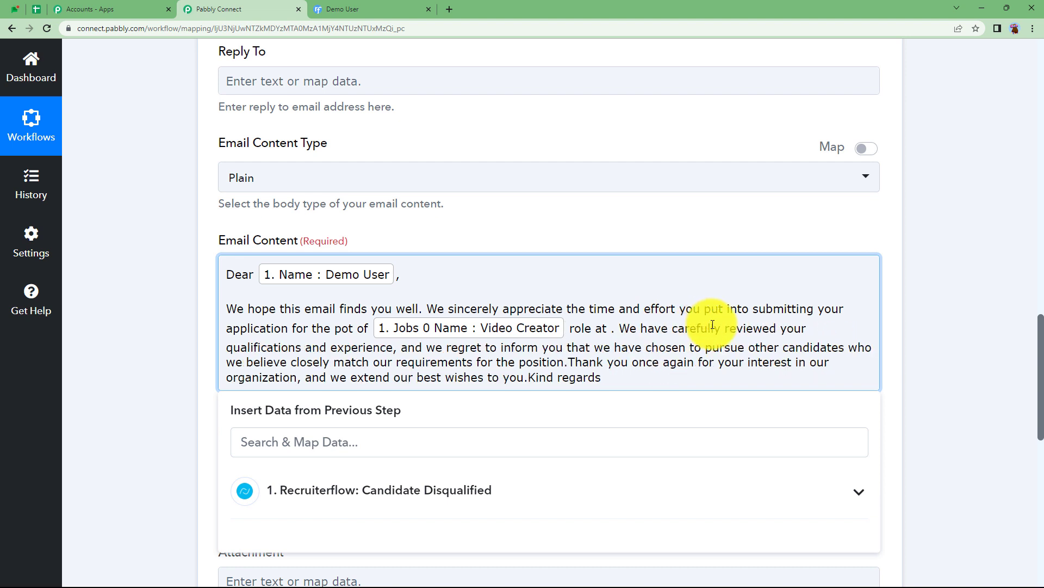
{"action": "left_click", "coordinate": [612, 442]}
{"action": "type", "text": "caree"}
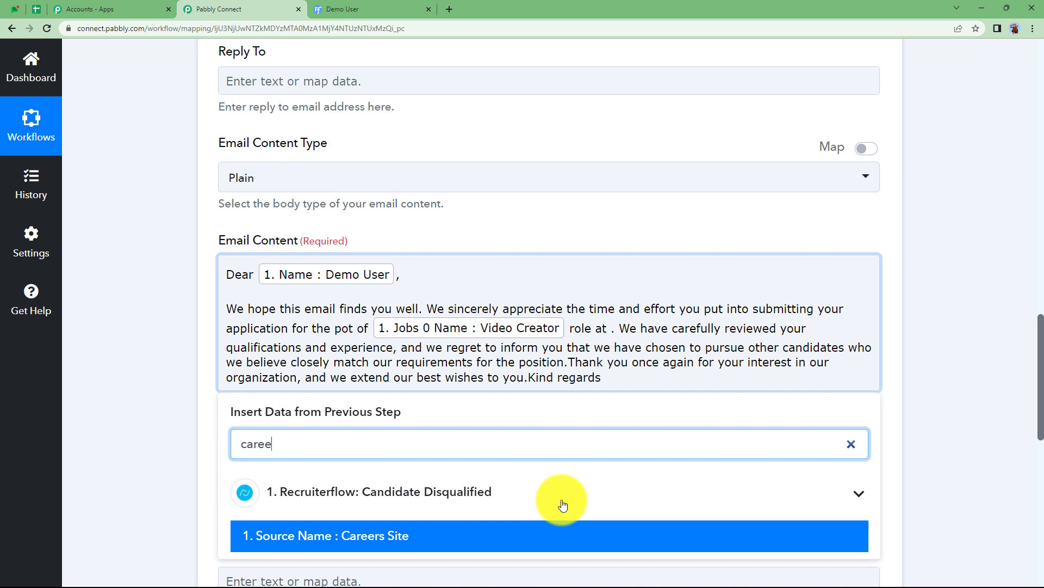
{"action": "left_click", "coordinate": [532, 541]}
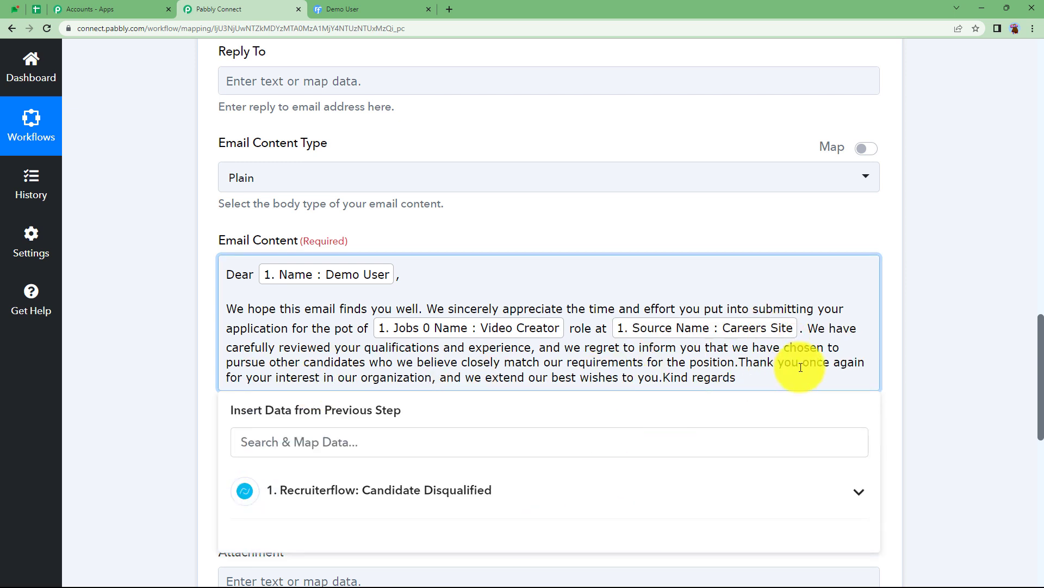
Step: Put "Thank you once again" and "Kind regards" into separate paragraphs of the email content, each preceded by a blank line
{"action": "left_click", "coordinate": [738, 361]}
{"action": "key", "text": "Return"}
{"action": "key", "text": "Return"}
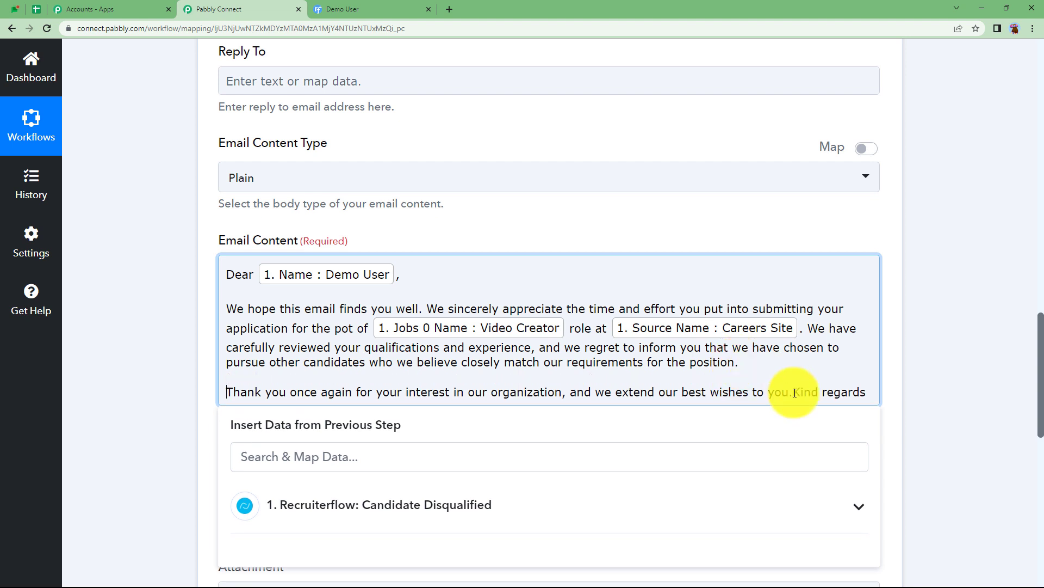
{"action": "left_click", "coordinate": [793, 392]}
{"action": "key", "text": "Return"}
{"action": "key", "text": "Return"}
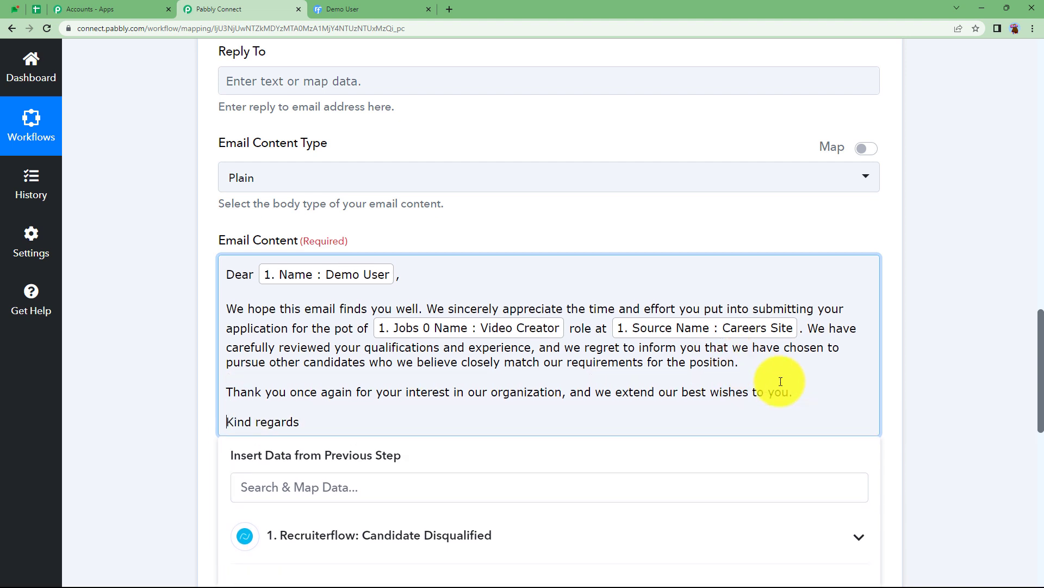
{"action": "left_click", "coordinate": [185, 401]}
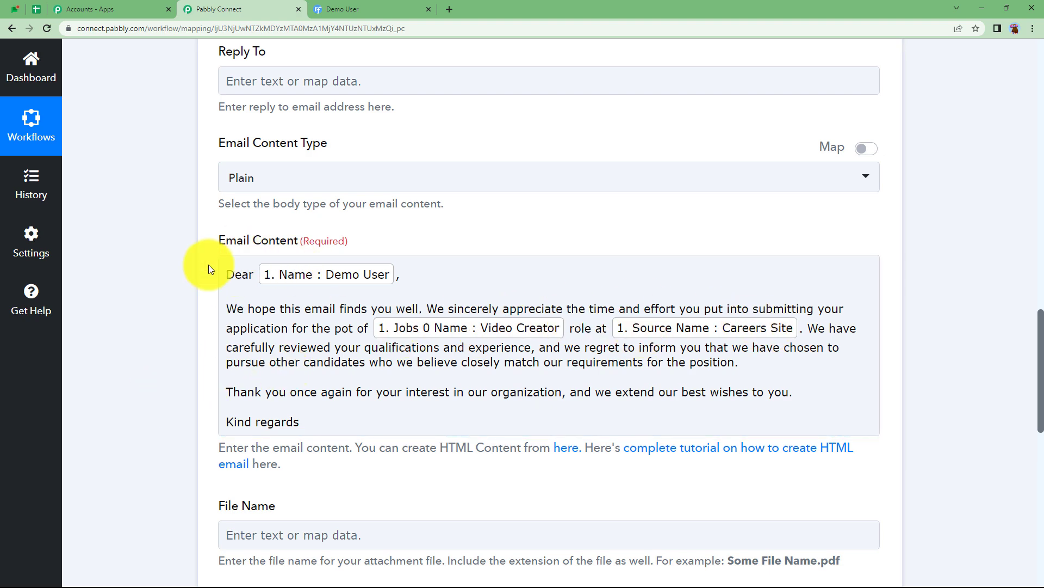
Step: Save the Gmail step, send a test request and check the response received
{"action": "scroll", "coordinate": [139, 387], "scroll_direction": "down", "scroll_amount": 7}
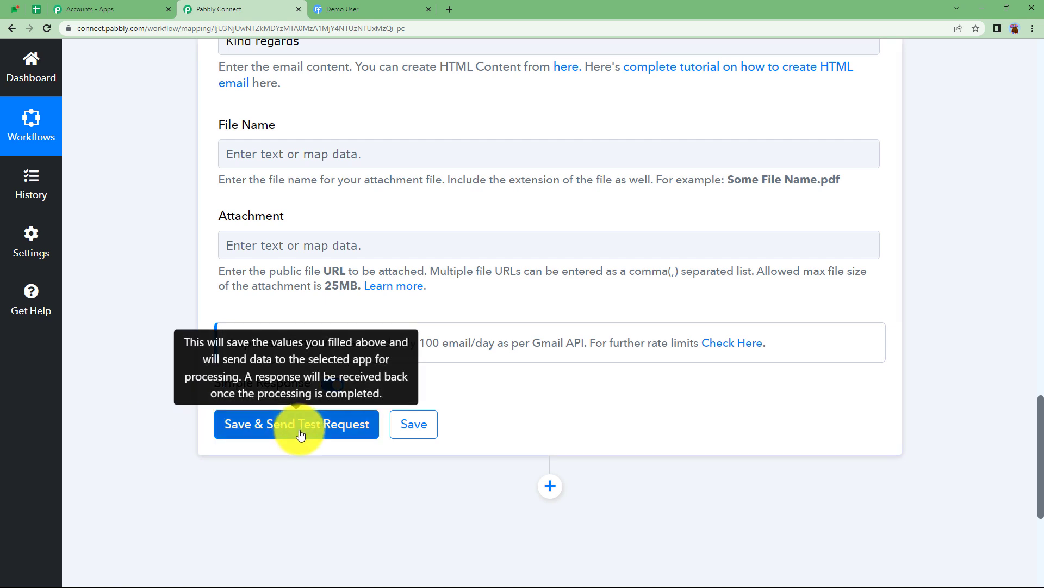
{"action": "left_click", "coordinate": [301, 433]}
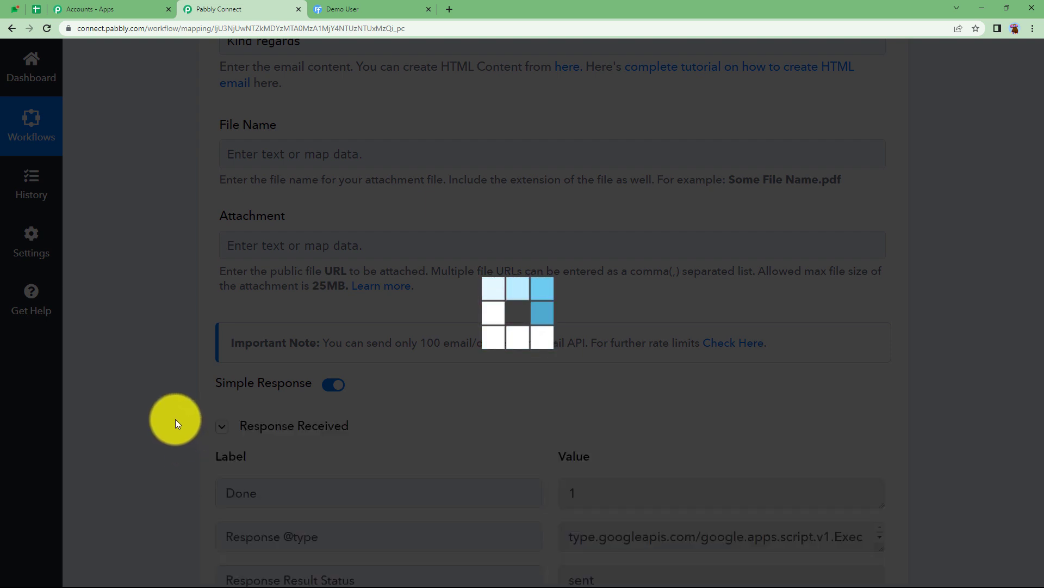
{"action": "scroll", "coordinate": [174, 420], "scroll_direction": "down", "scroll_amount": 4}
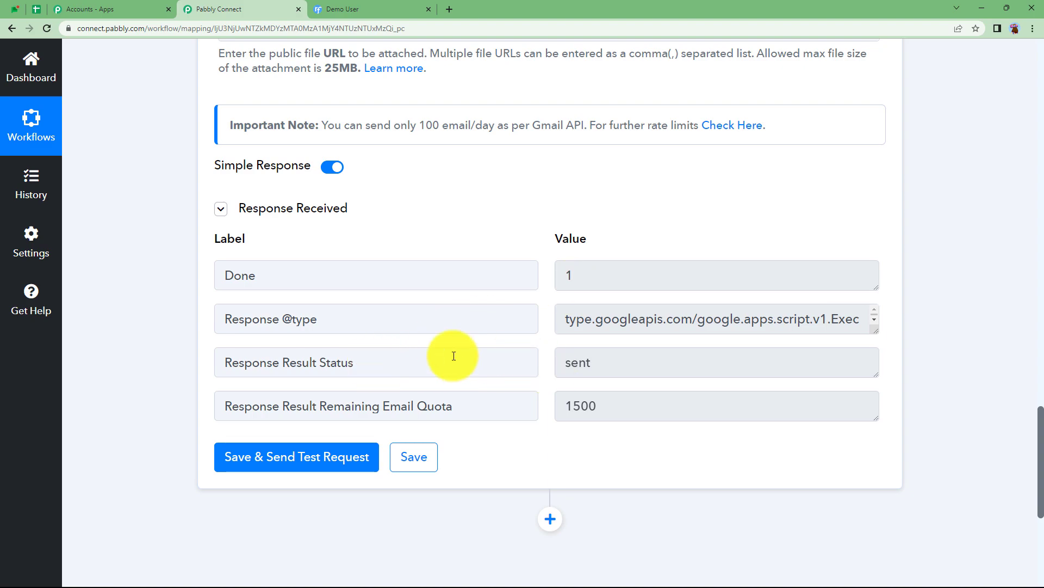
Step: Switch to the Gmail mailbox, open the "Regarding the Job you applied at Careers Site" email and check its mapped details
{"action": "scroll", "coordinate": [197, 385], "scroll_direction": "up", "scroll_amount": 15}
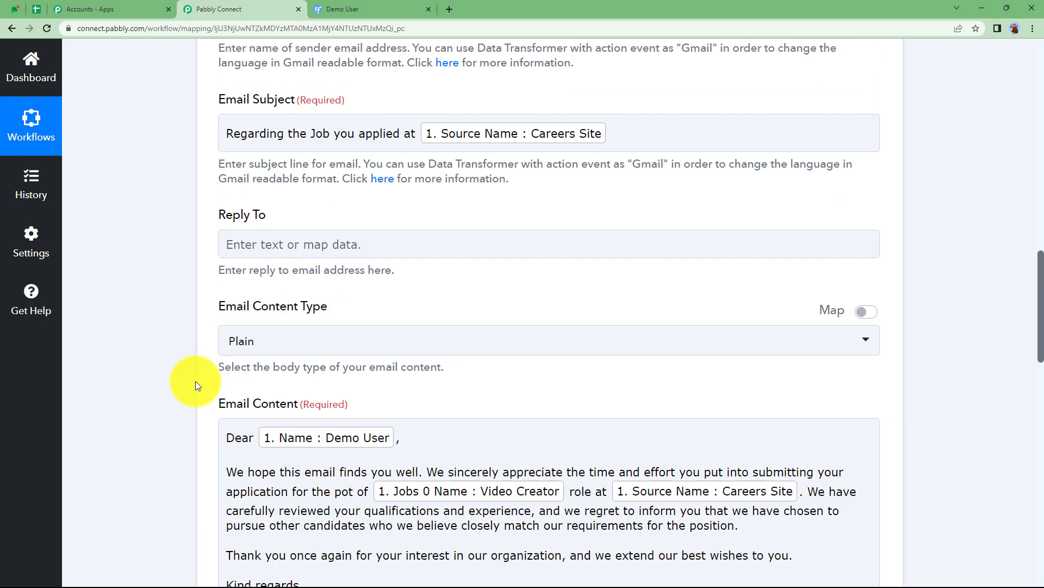
{"action": "scroll", "coordinate": [195, 381], "scroll_direction": "up", "scroll_amount": 10}
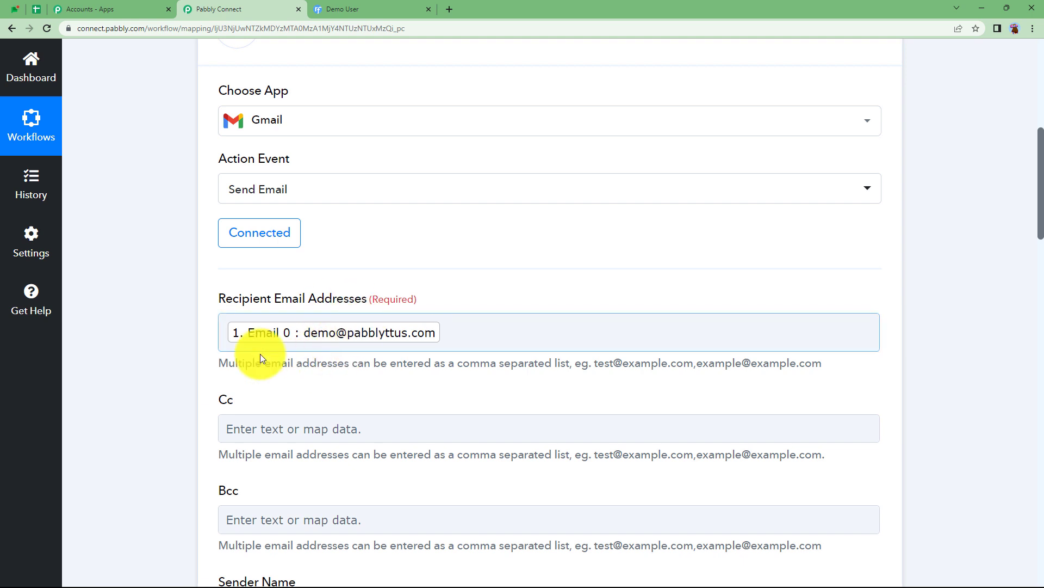
{"action": "scroll", "coordinate": [210, 386], "scroll_direction": "up", "scroll_amount": 5}
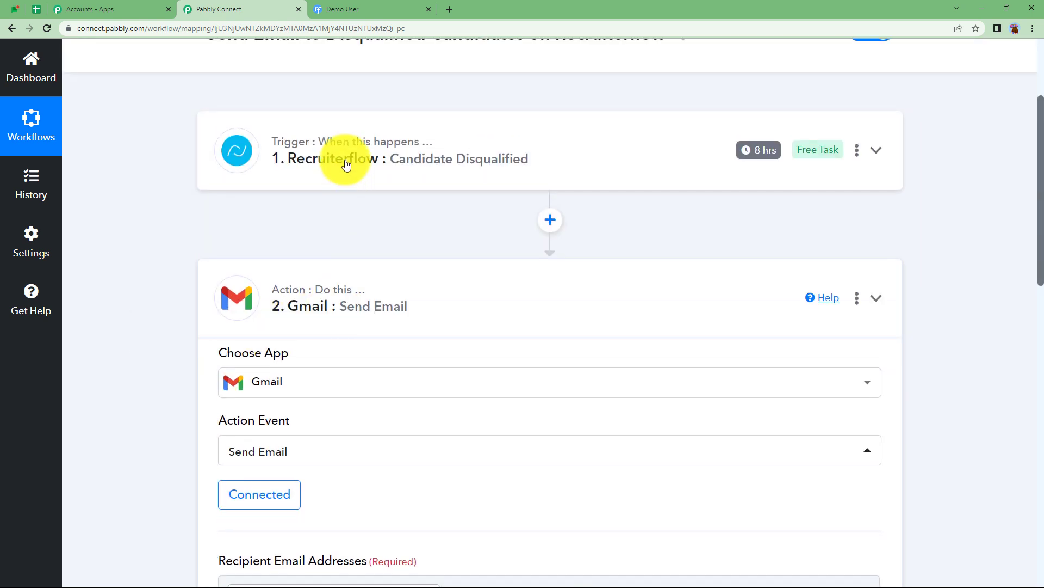
{"action": "scroll", "coordinate": [326, 210], "scroll_direction": "up", "scroll_amount": 3}
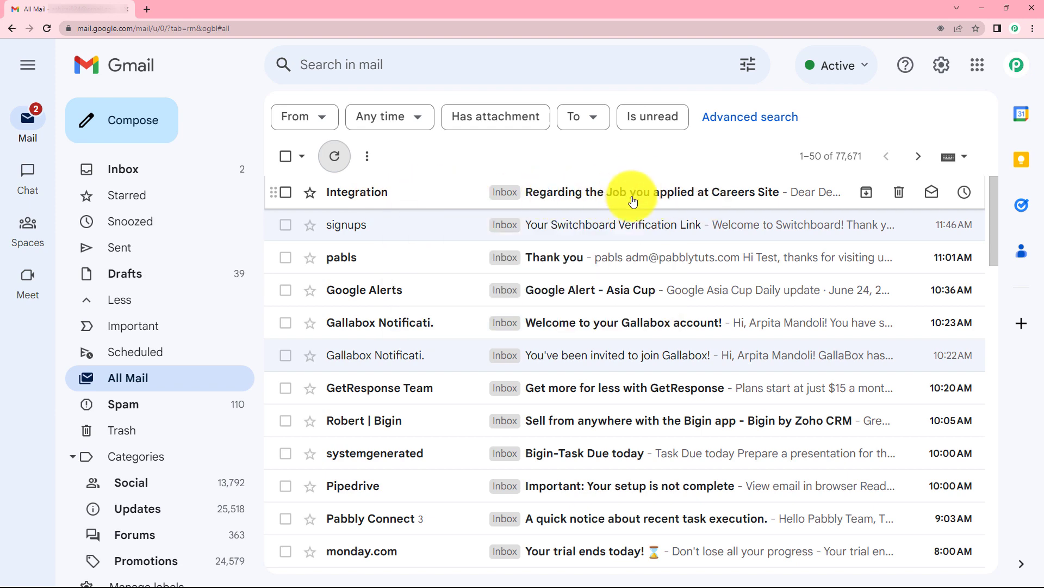
{"action": "left_click", "coordinate": [493, 199]}
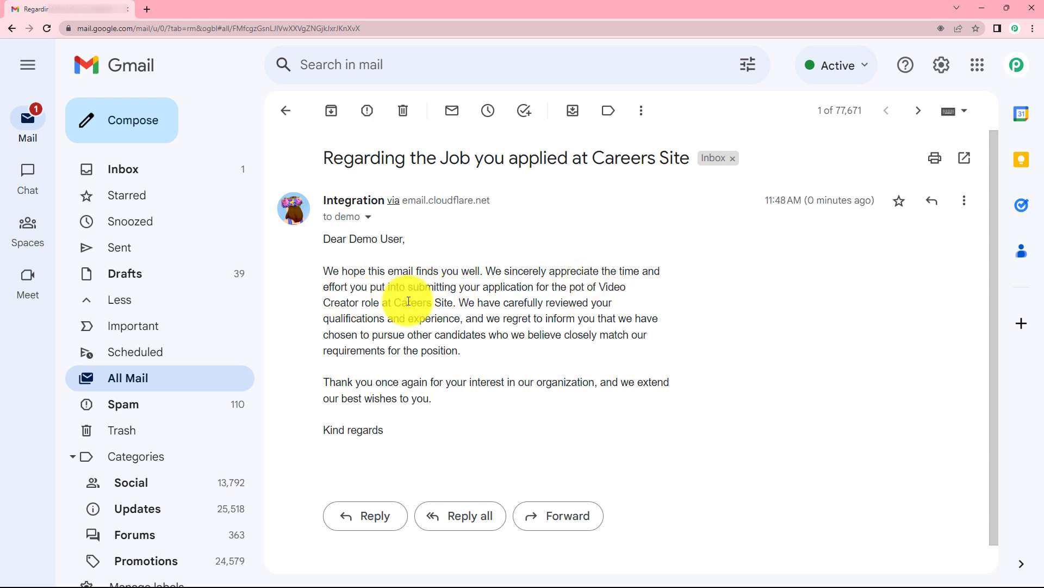
{"action": "left_click_drag", "start_coordinate": [394, 302], "coordinate": [456, 304]}
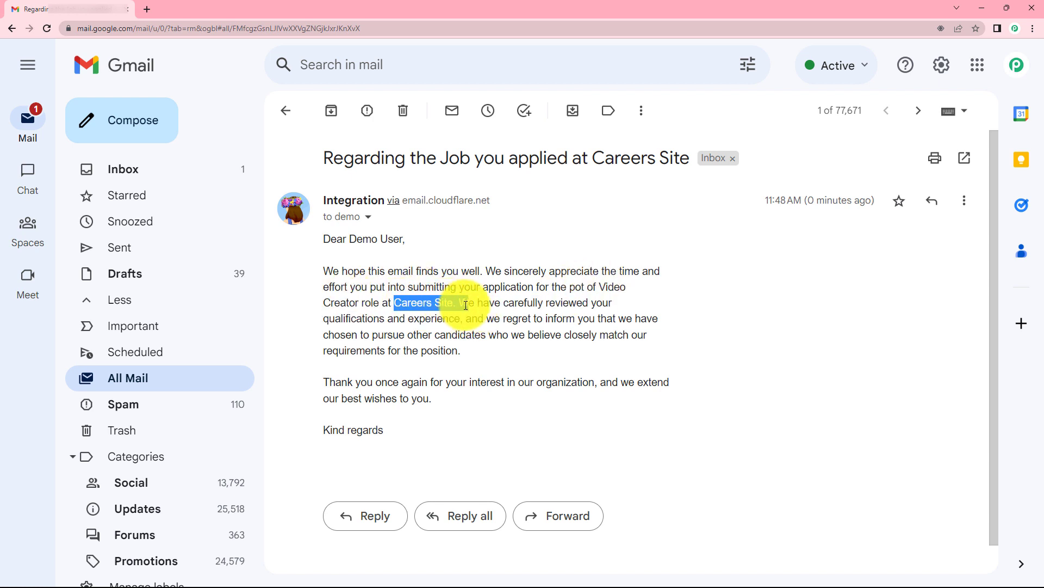
{"action": "left_click", "coordinate": [525, 318]}
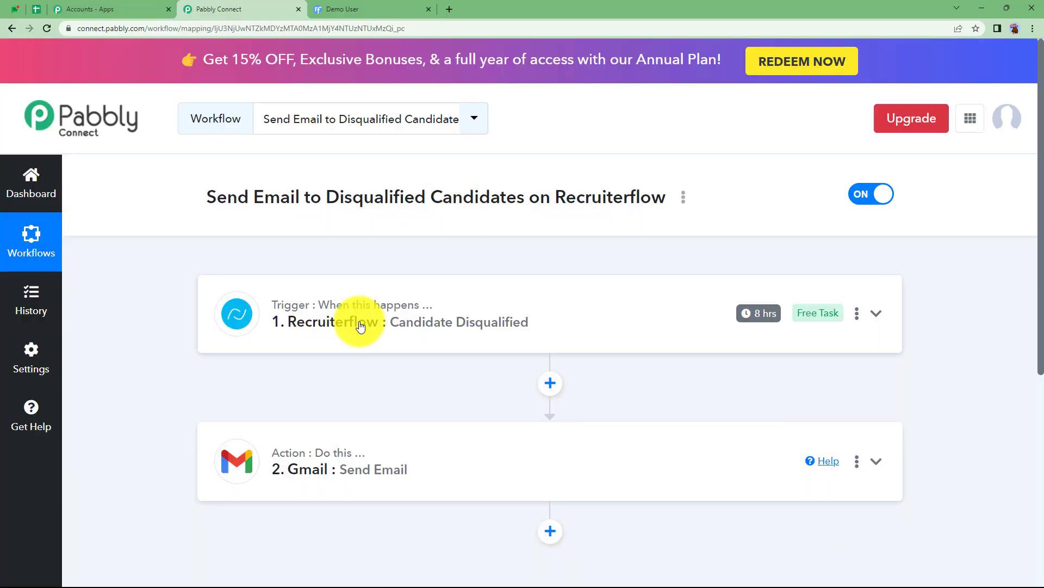
{"action": "mouse_move", "coordinate": [331, 458]}
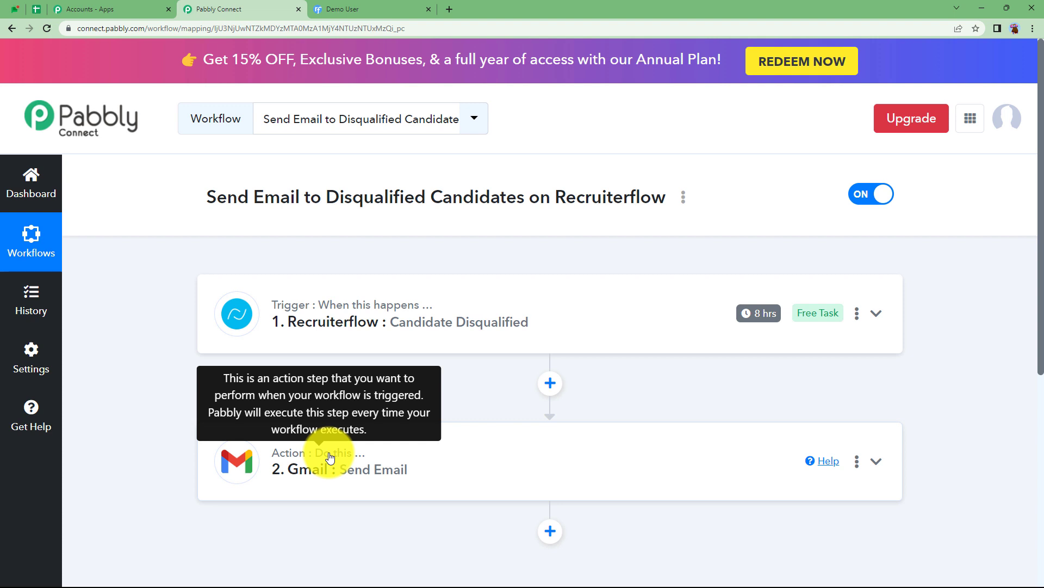